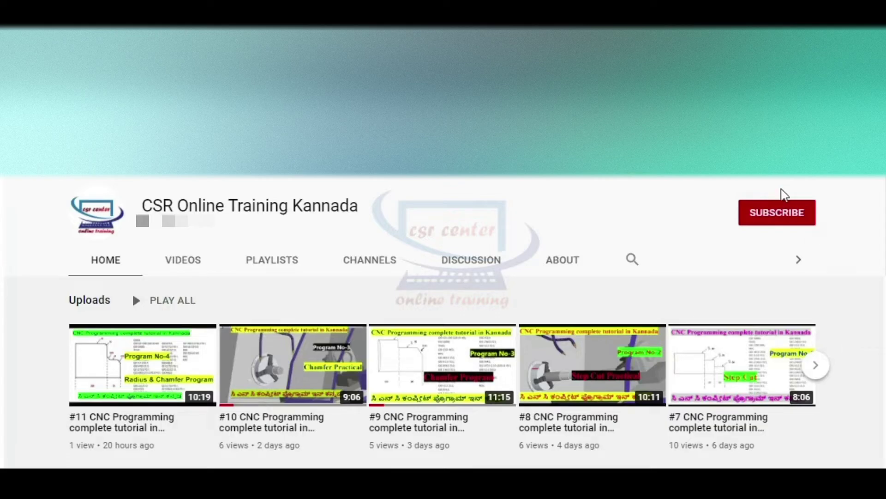
# - Subscribe to the CSR Online Training Kannada channel and set its notifications to All
pyautogui.click(776, 217)
pyautogui.click(804, 217)
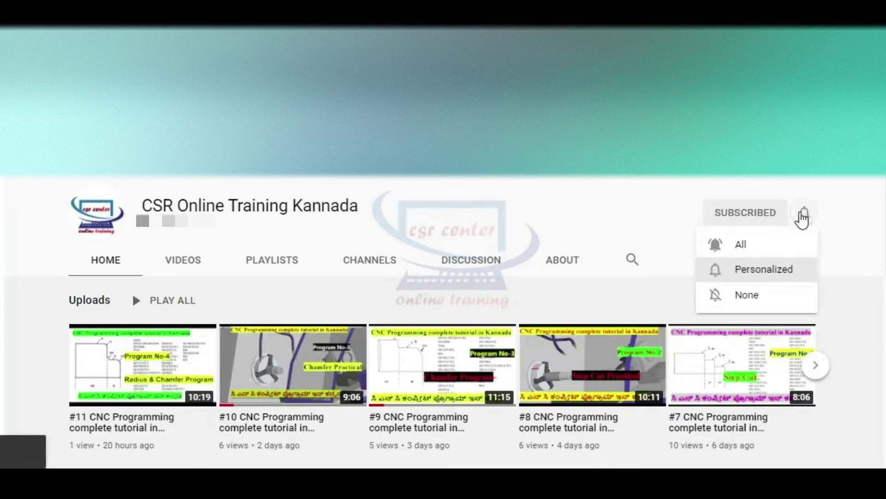
pyautogui.click(763, 244)
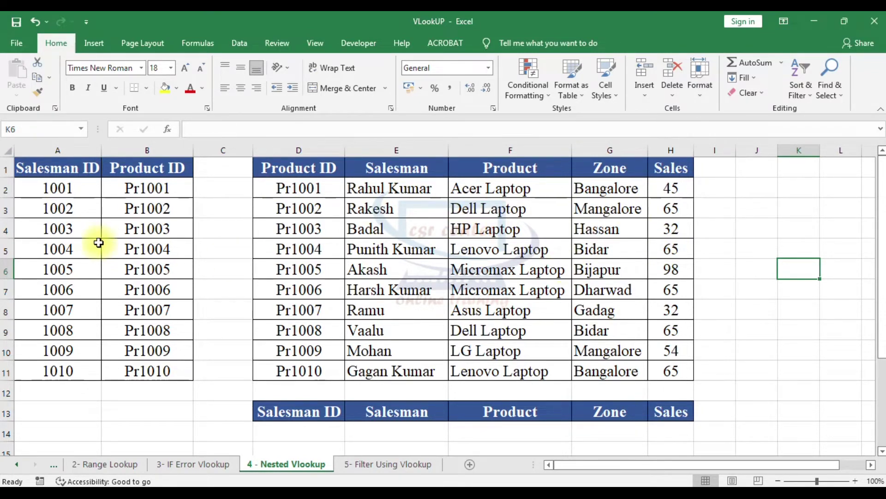
# - Name the A1:B11 Salesman ID/Product ID table list3 via the Name Box
pyautogui.moveTo(30, 167); pyautogui.dragTo(166, 372)
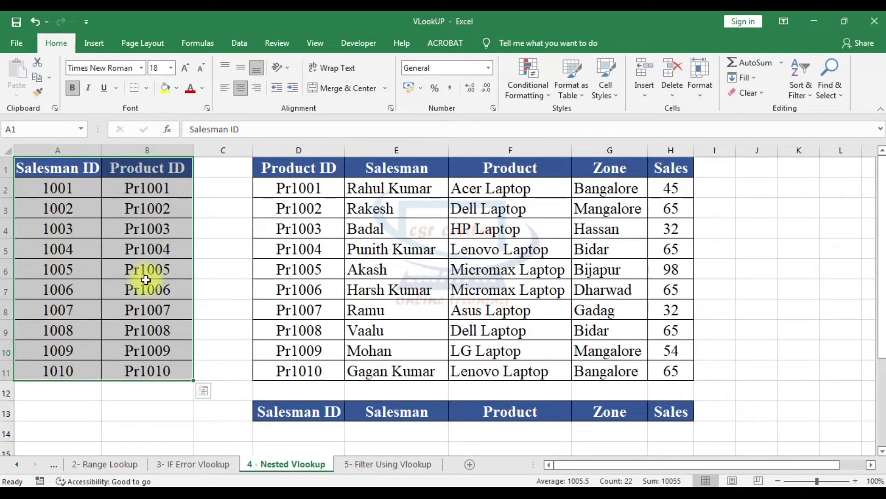
pyautogui.click(81, 129)
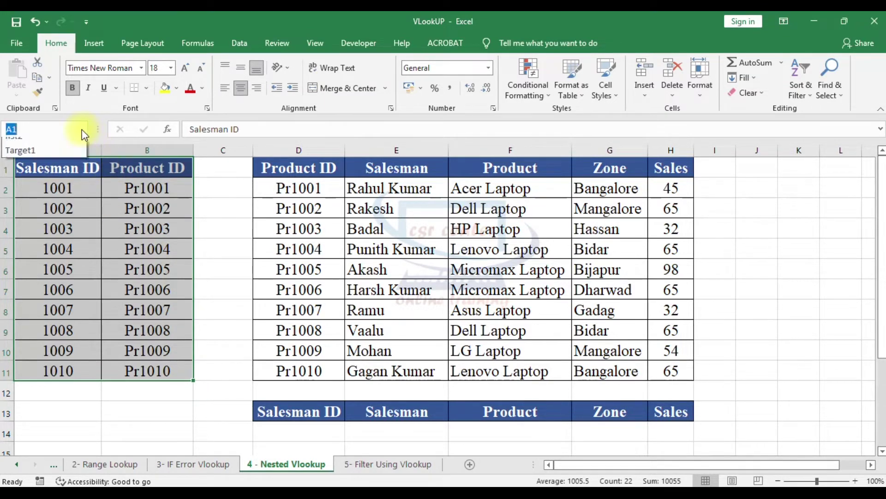
pyautogui.write('l')
pyautogui.write('ist1')
pyautogui.press('Return')
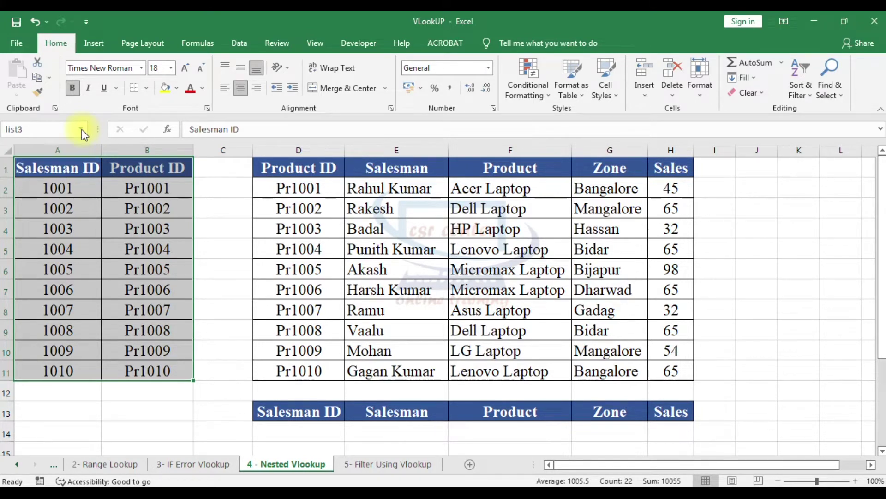
pyautogui.click(147, 229)
pyautogui.moveTo(73, 147); pyautogui.dragTo(133, 146)
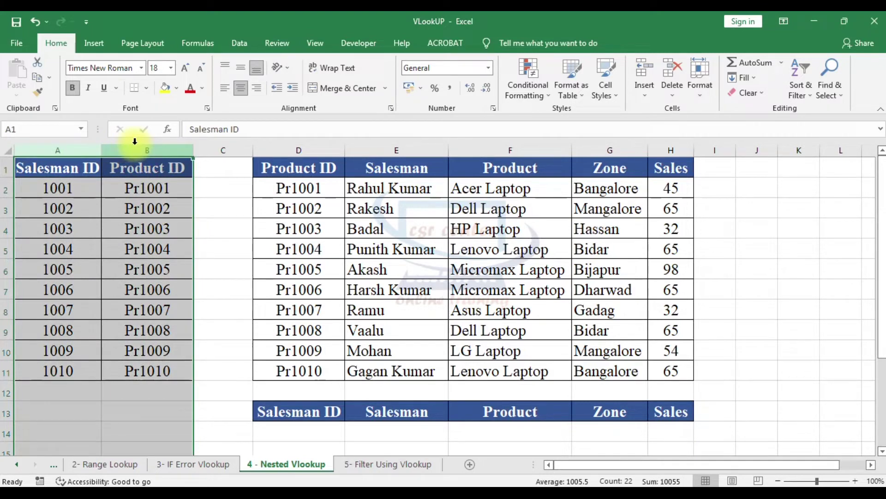
# - Name the D1:H11 Product ID to Sales table list4
pyautogui.moveTo(283, 161)
pyautogui.mouseDown()
pyautogui.moveTo(683, 349)
pyautogui.moveTo(683, 364)
pyautogui.mouseUp()
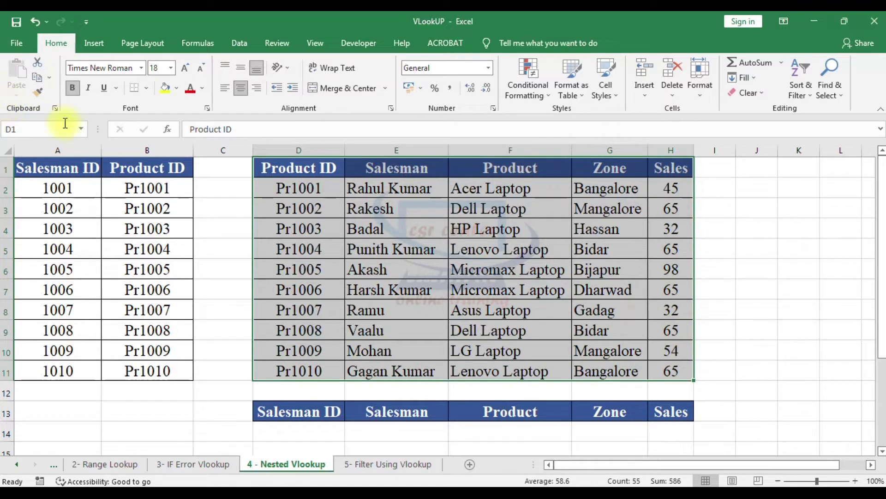
pyautogui.click(83, 130)
pyautogui.press('BackSpace')
pyautogui.write('list4')
pyautogui.press('Return')
pyautogui.click(433, 282)
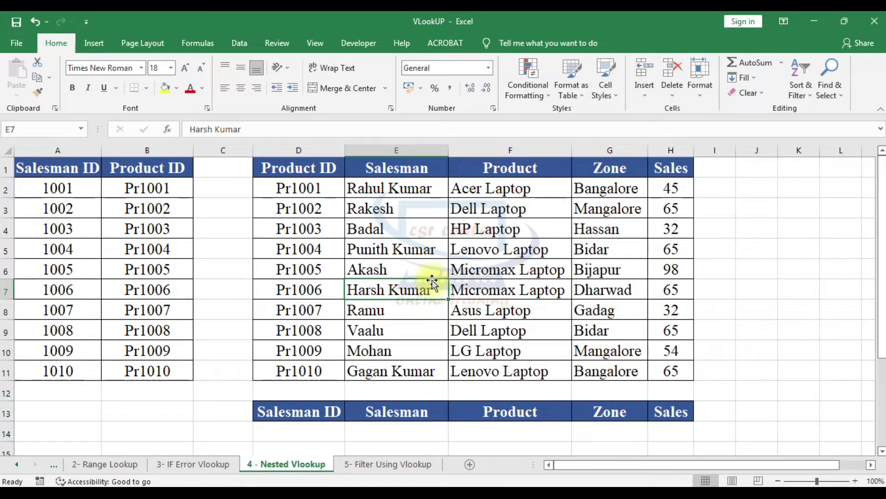
pyautogui.click(816, 372)
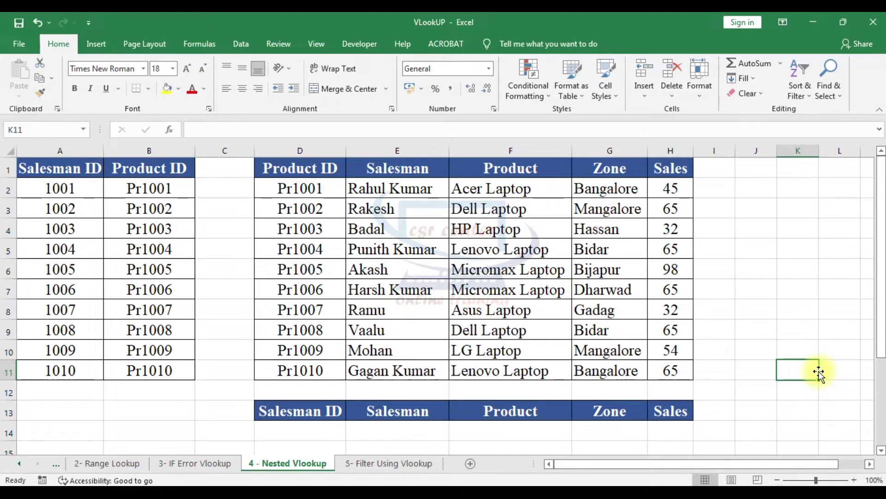
pyautogui.click(319, 429)
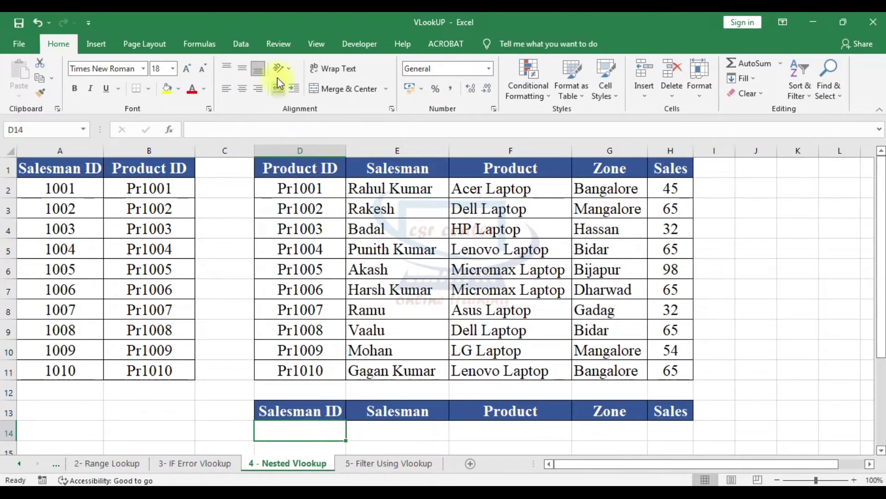
# - Add a List data validation to D14 with source $A$2:$A$11 (the Salesman IDs)
pyautogui.click(240, 44)
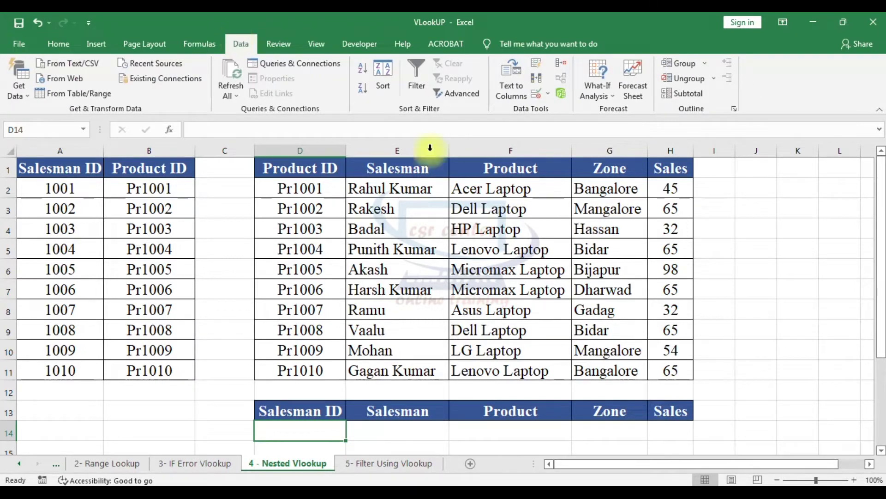
pyautogui.click(548, 94)
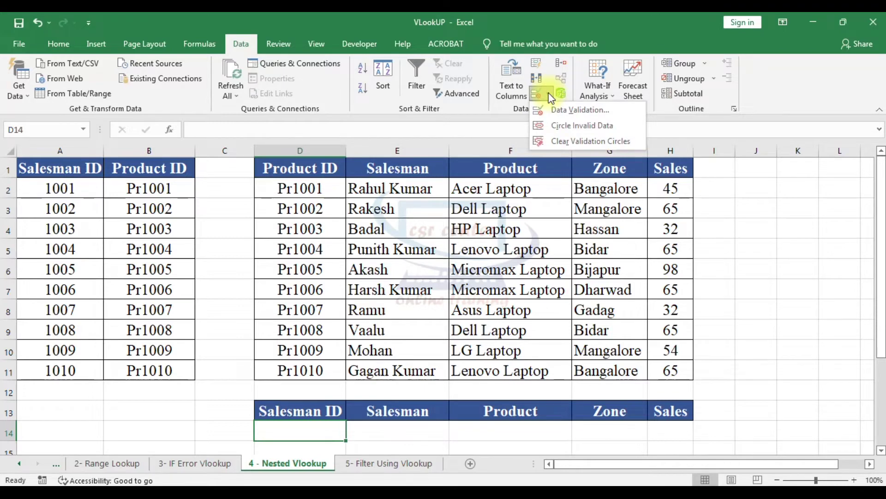
pyautogui.click(592, 111)
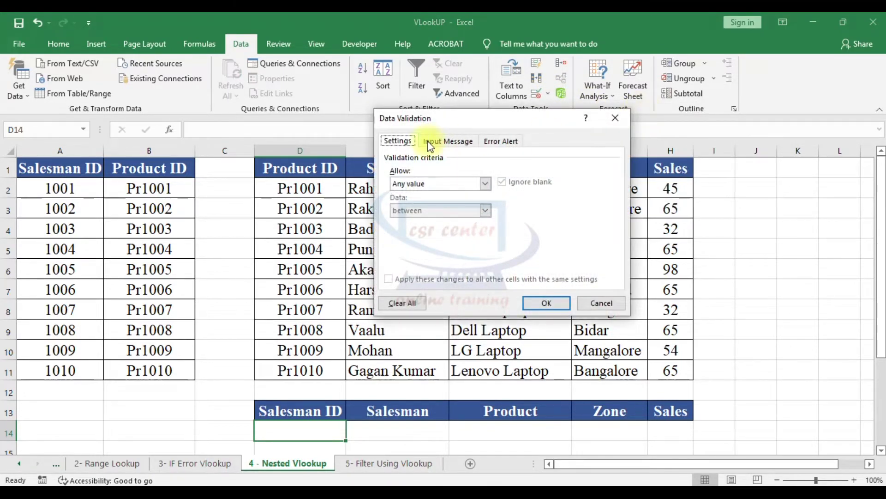
pyautogui.moveTo(480, 118); pyautogui.dragTo(450, 150)
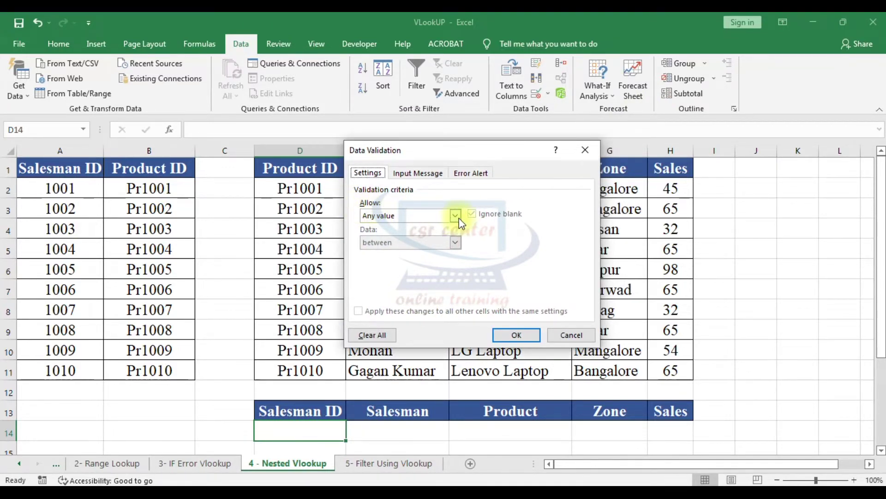
pyautogui.click(455, 216)
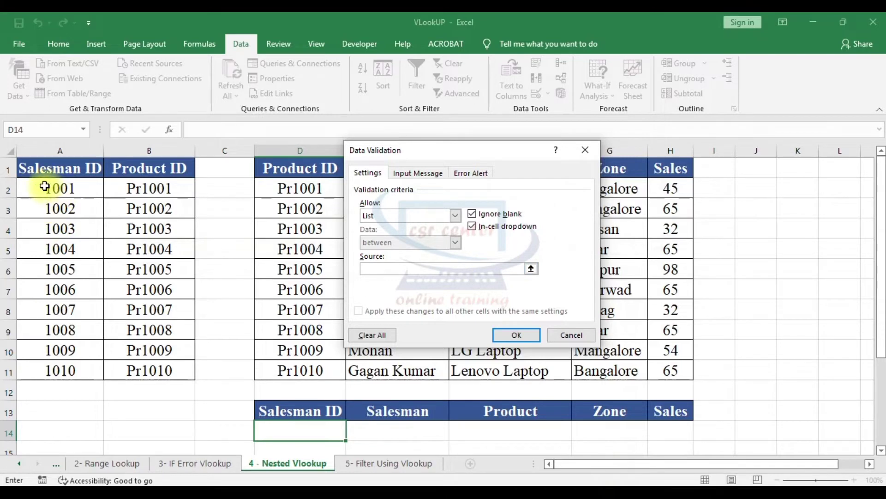
pyautogui.moveTo(44, 187); pyautogui.dragTo(78, 370)
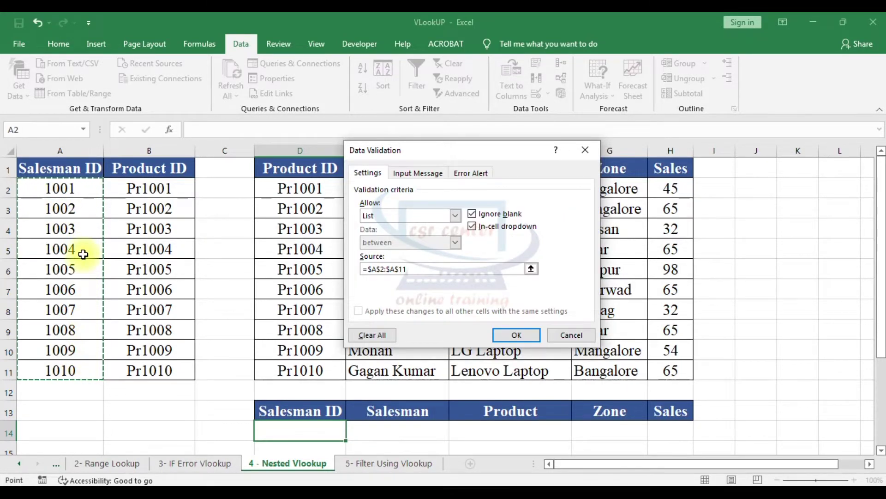
pyautogui.click(50, 147)
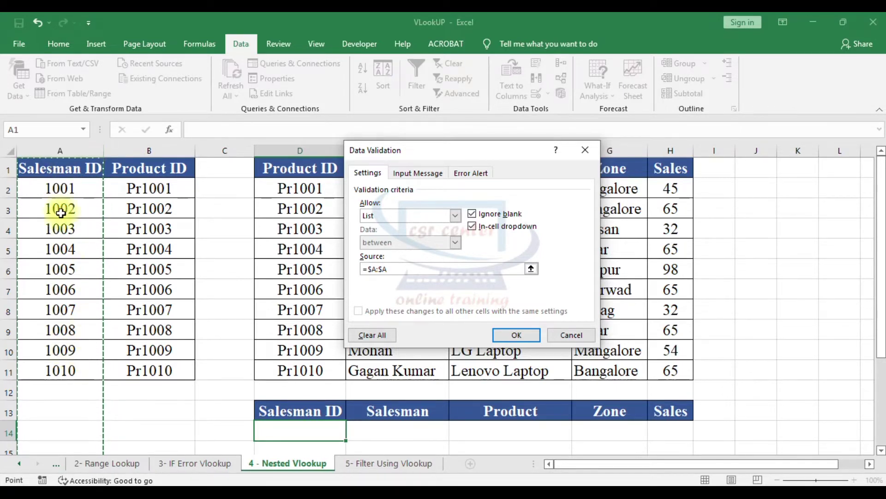
pyautogui.moveTo(38, 190); pyautogui.dragTo(72, 373)
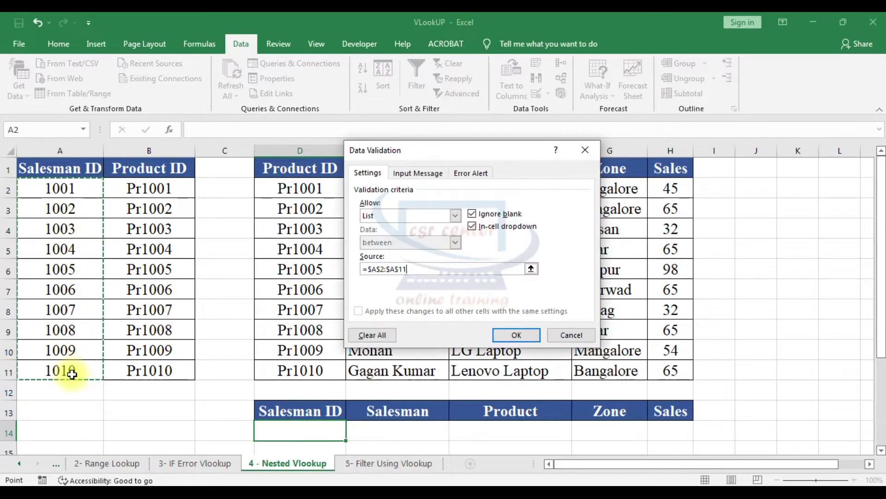
pyautogui.click(515, 335)
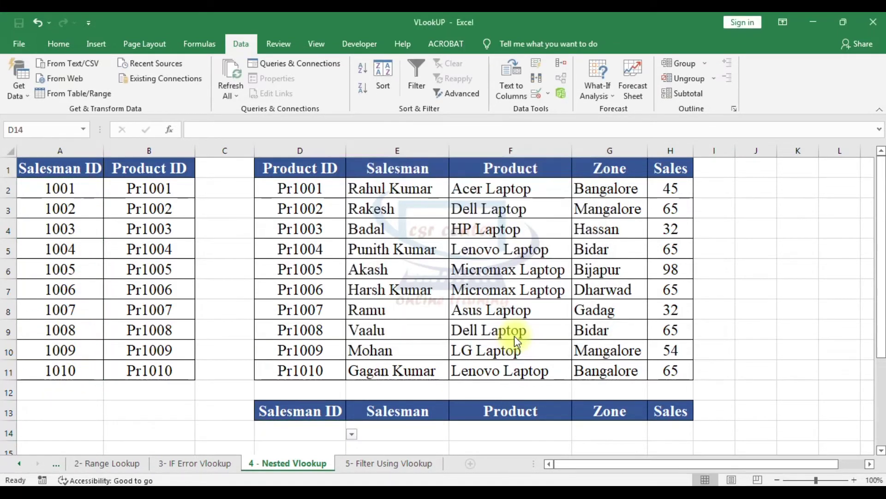
pyautogui.scroll(-2, 514, 336)
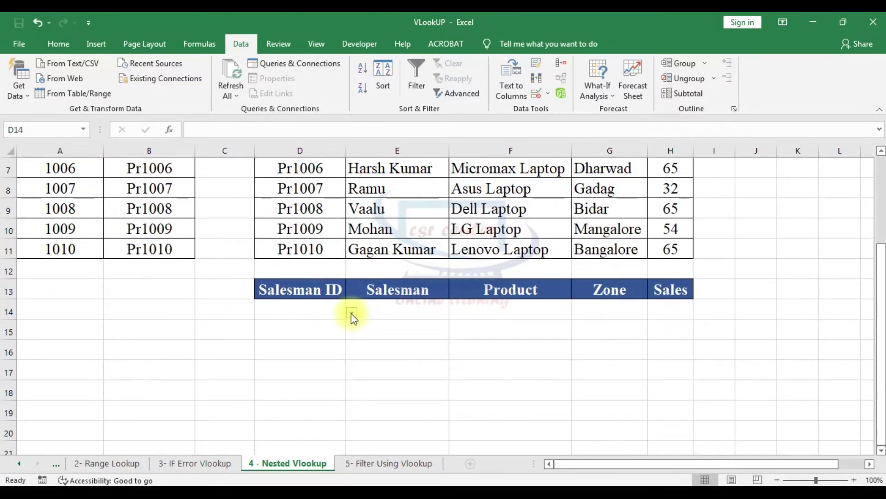
pyautogui.click(351, 314)
pyautogui.click(353, 316)
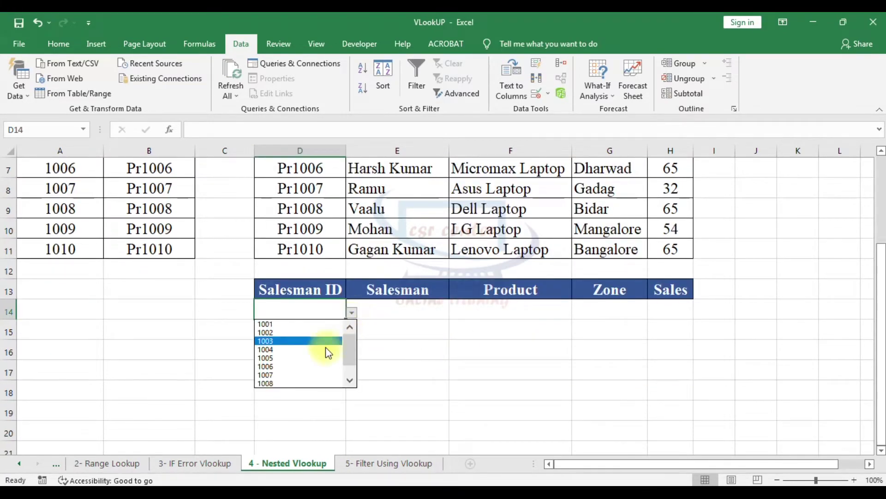
pyautogui.click(349, 363)
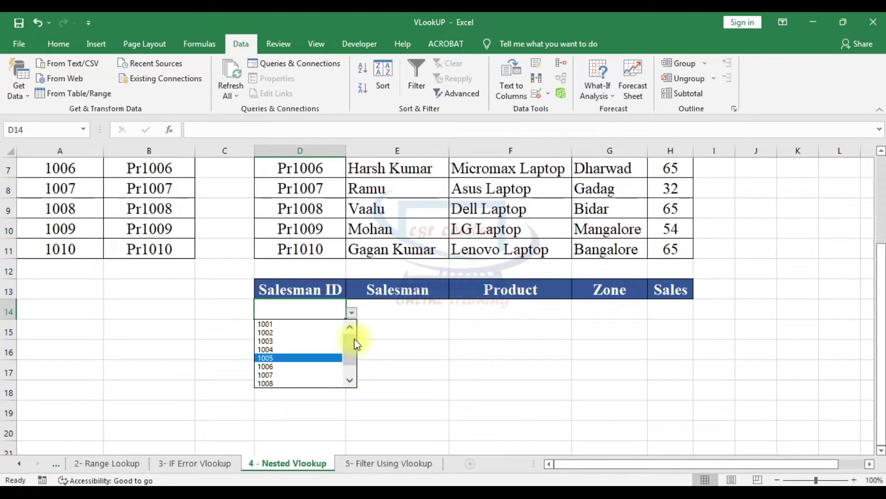
pyautogui.scroll(1, 351, 358)
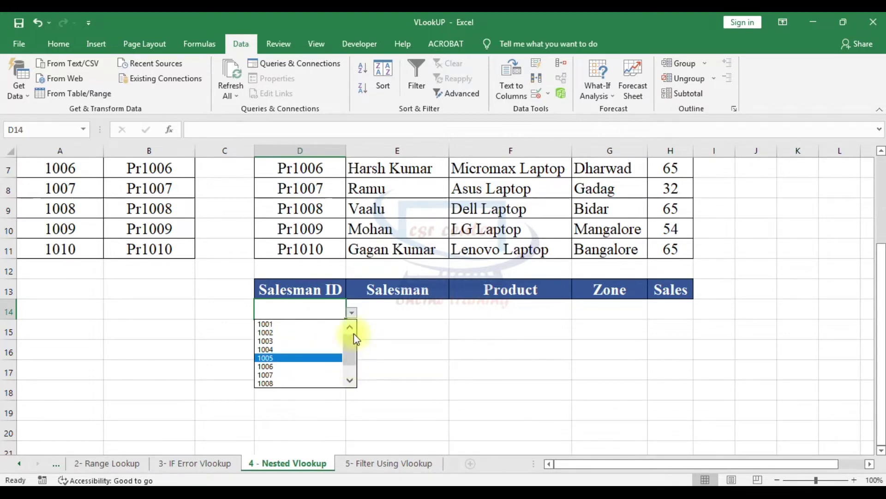
pyautogui.scroll(1, 353, 334)
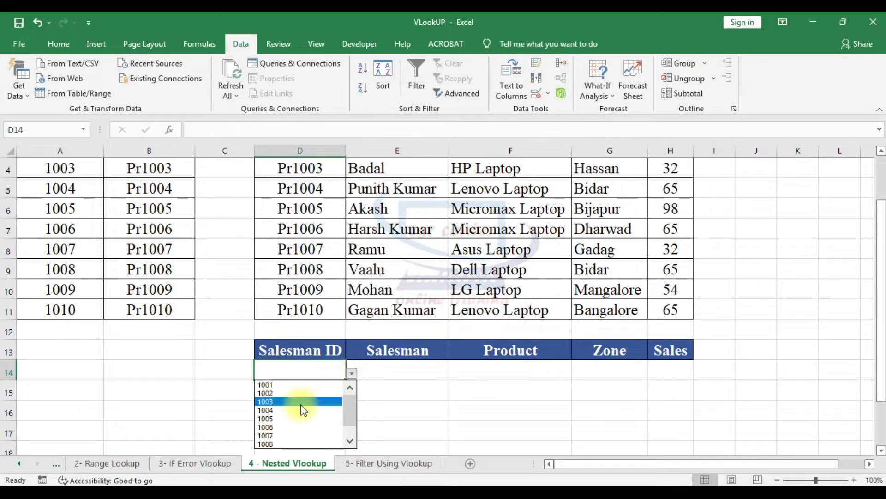
pyautogui.click(273, 395)
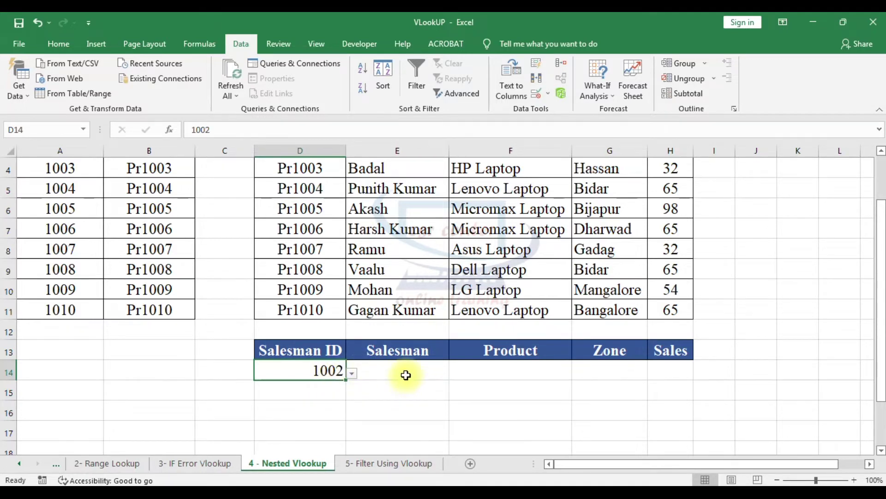
pyautogui.click(550, 95)
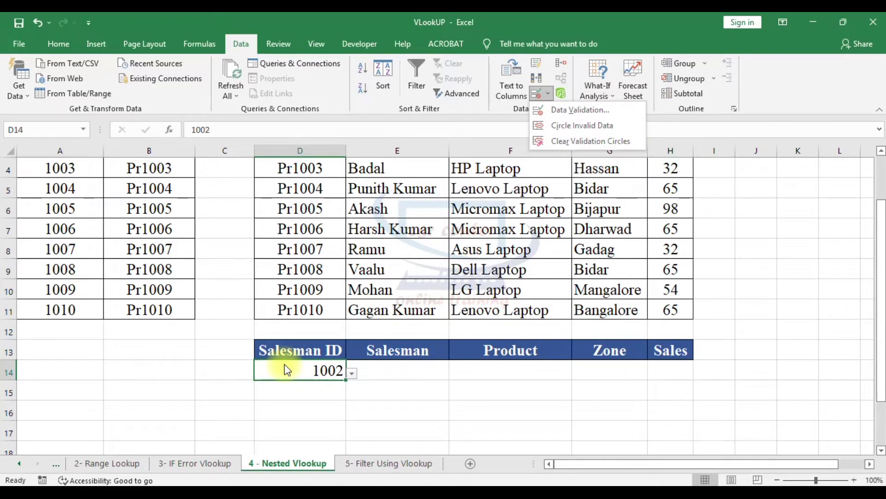
pyautogui.click(406, 372)
pyautogui.click(407, 370)
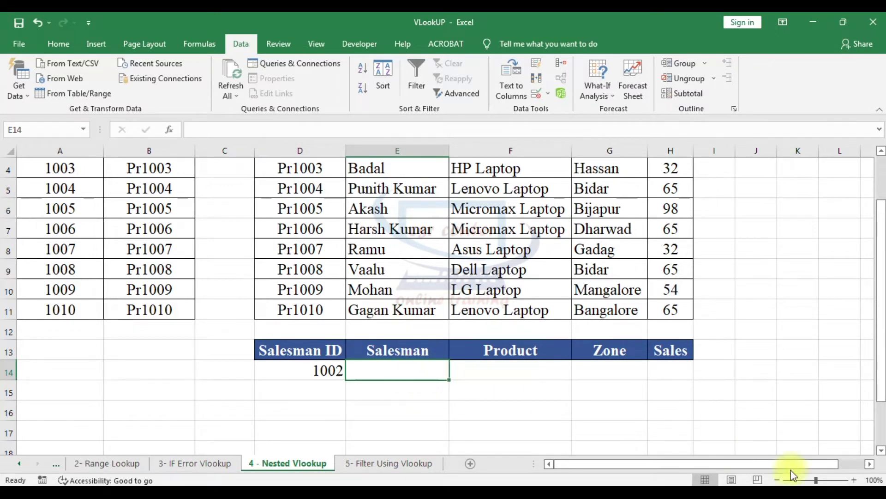
# - Start a VLOOKUP in E14 with the absolute $D$14 as the lookup value
pyautogui.scroll(1, 90, 252)
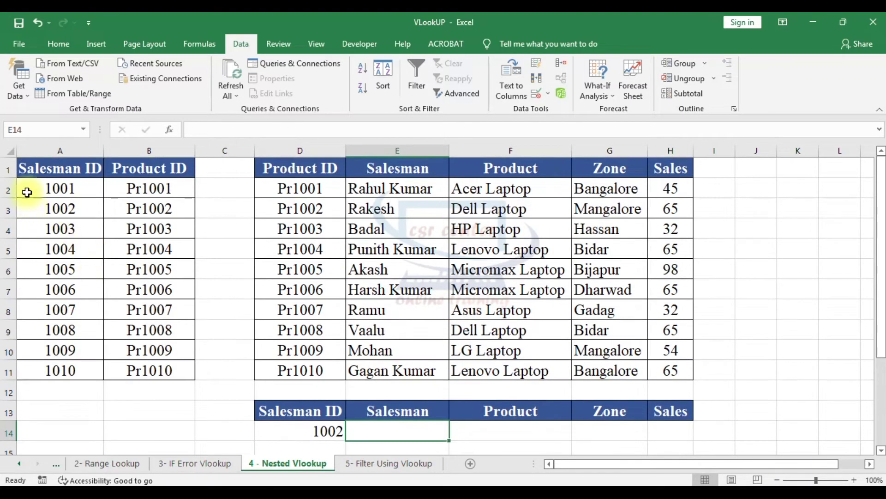
pyautogui.moveTo(29, 167); pyautogui.dragTo(158, 370)
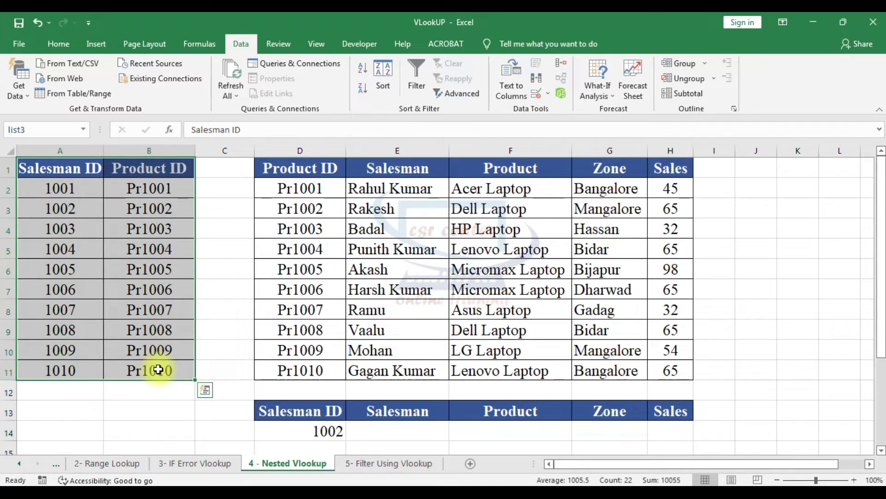
pyautogui.moveTo(289, 166)
pyautogui.mouseDown()
pyautogui.moveTo(612, 266)
pyautogui.moveTo(667, 368)
pyautogui.mouseUp()
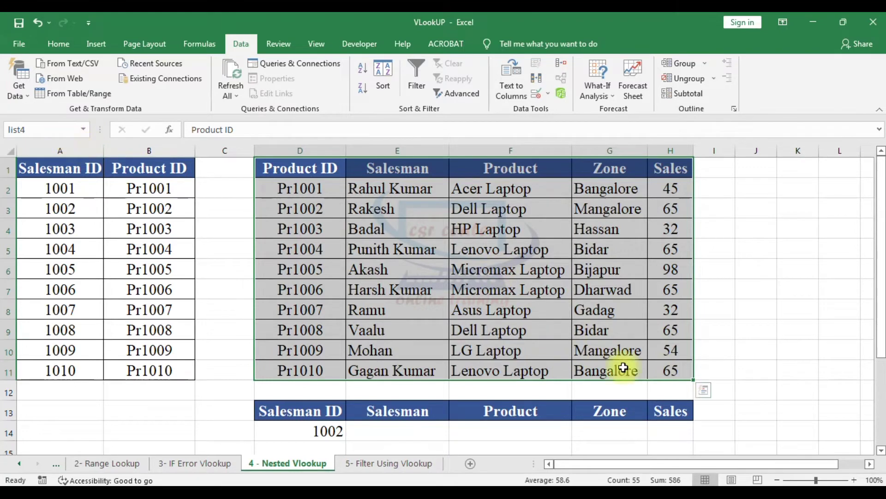
pyautogui.click(404, 430)
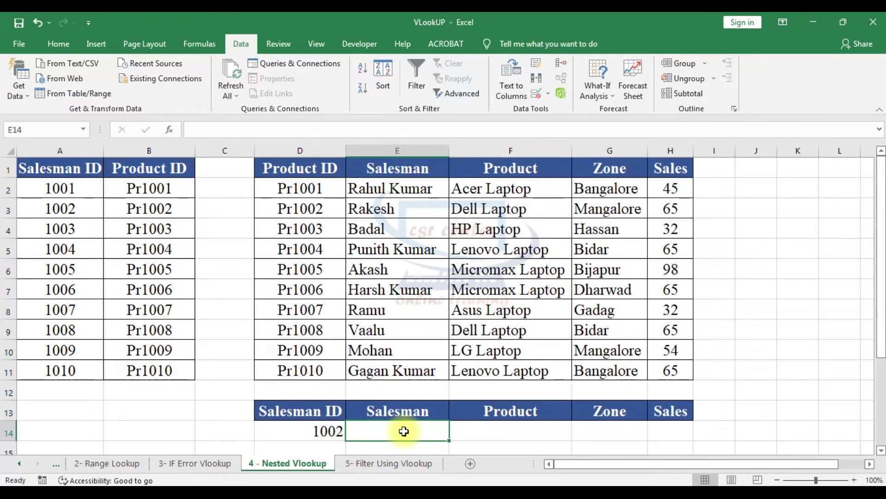
pyautogui.write('=VLOOKUP(')
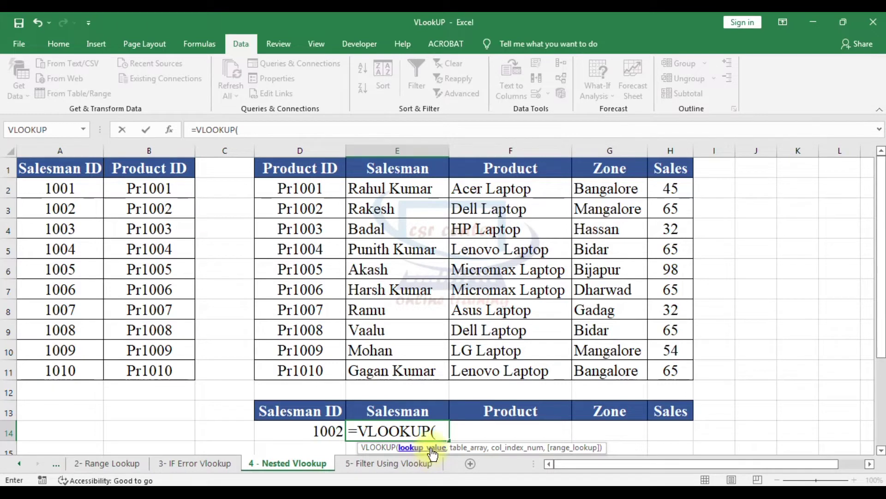
pyautogui.click(325, 428)
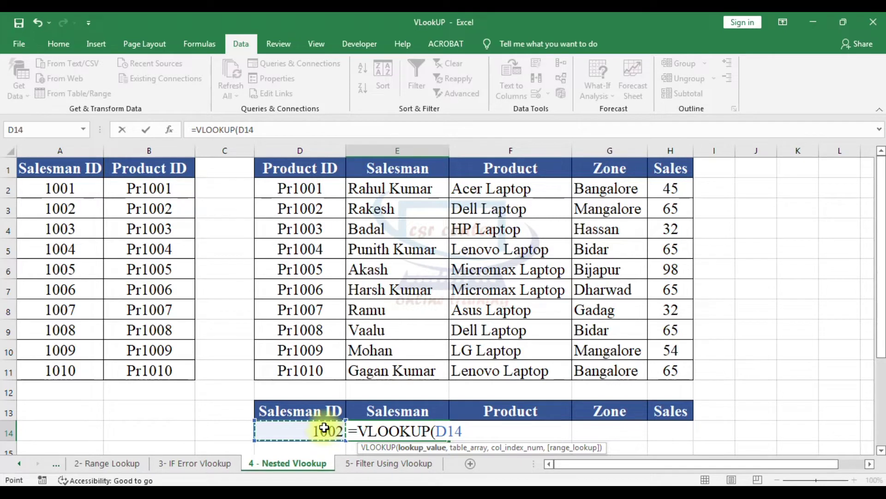
pyautogui.press('F4')
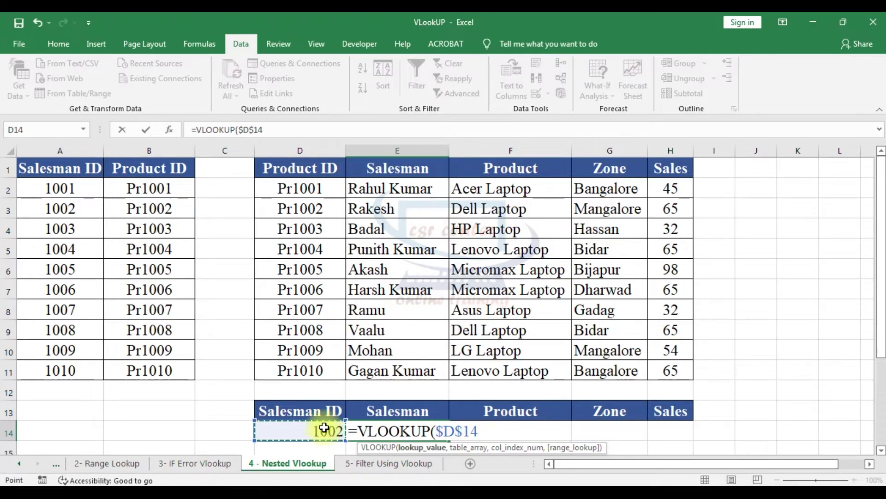
# - Complete it as =VLOOKUP($D$14,list3,2,0), returning Pr1002
pyautogui.write(',')
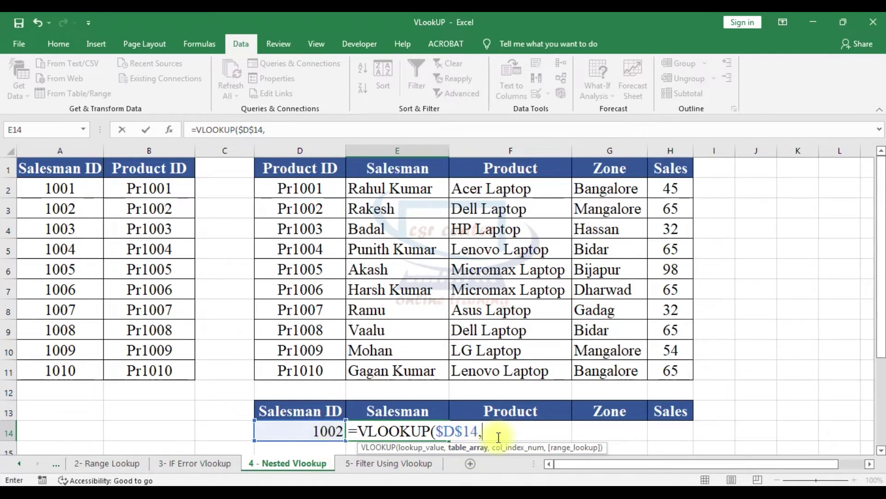
pyautogui.write('li')
pyautogui.press('Down')
pyautogui.press('Down')
pyautogui.press('Down')
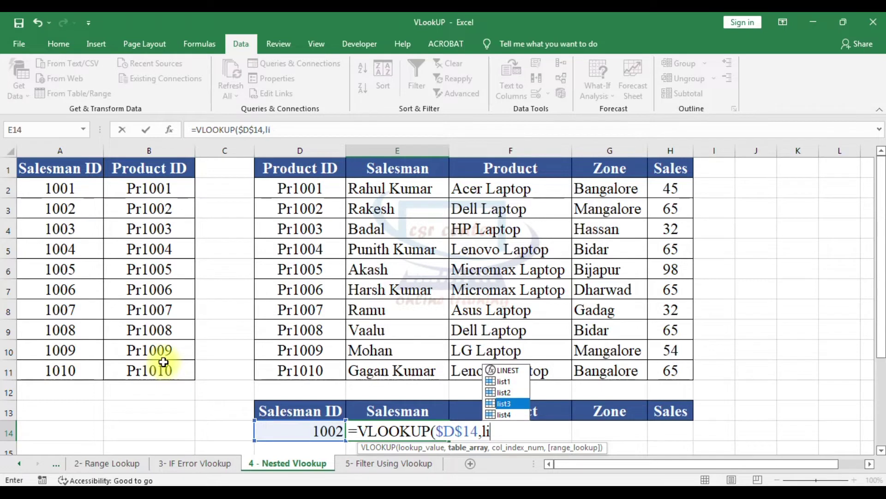
pyautogui.press('Tab')
pyautogui.write(',')
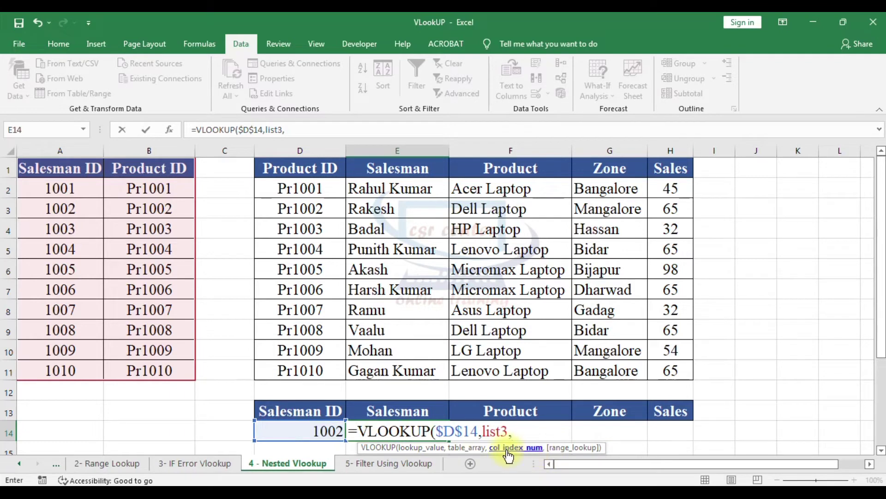
pyautogui.write('2')
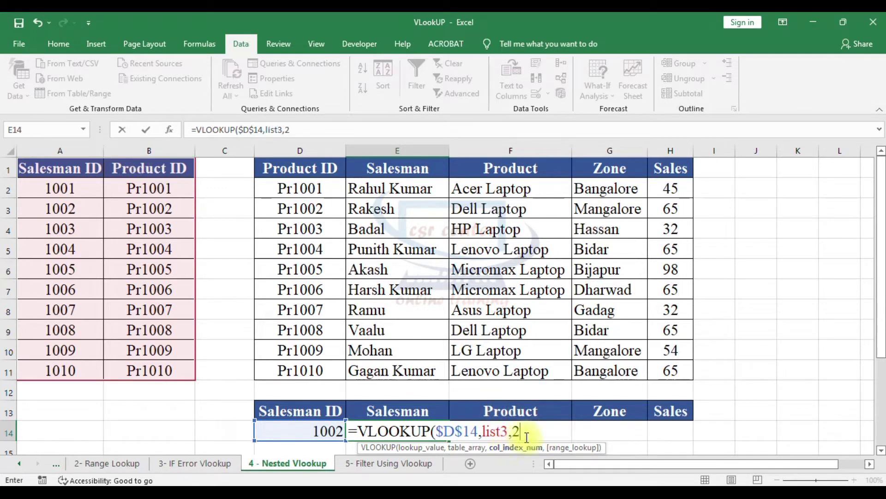
pyautogui.write(',')
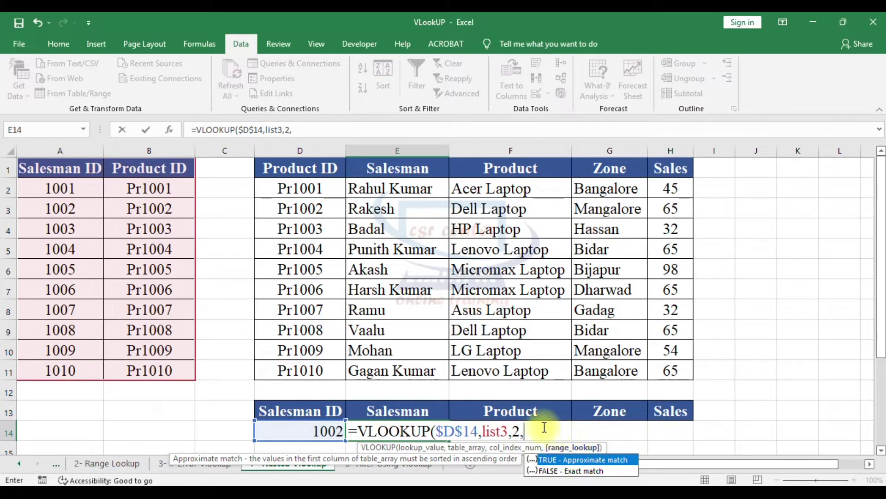
pyautogui.write('0')
pyautogui.write(')')
pyautogui.press('Return')
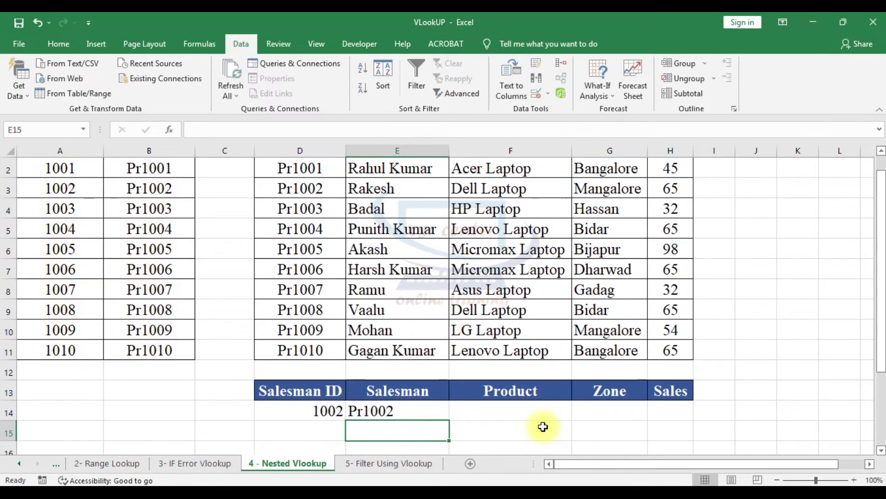
# - Pick Salesman ID 1007 from D14's dropdown and confirm E14 now shows Pr1007
pyautogui.click(303, 415)
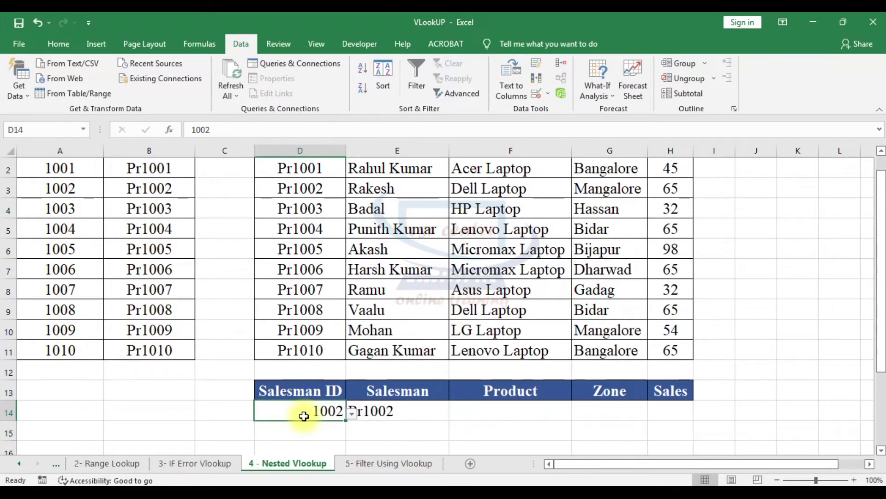
pyautogui.click(351, 416)
pyautogui.click(277, 382)
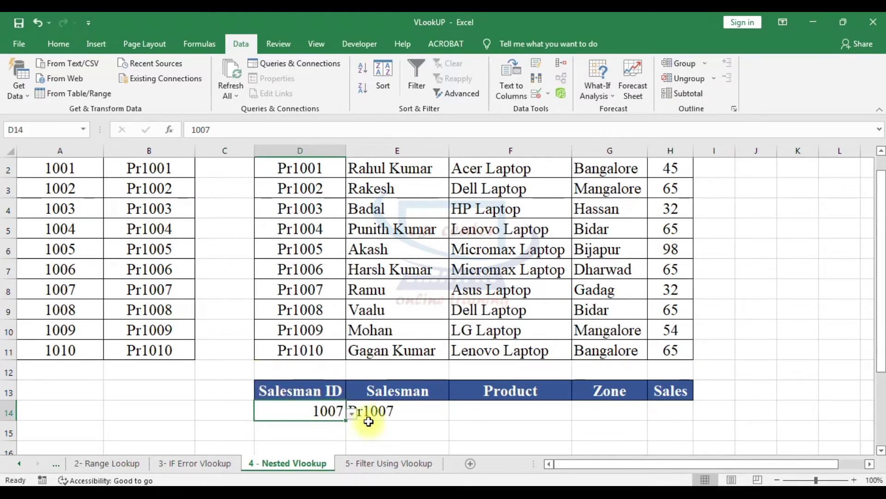
pyautogui.scroll(1, 369, 422)
pyautogui.click(425, 432)
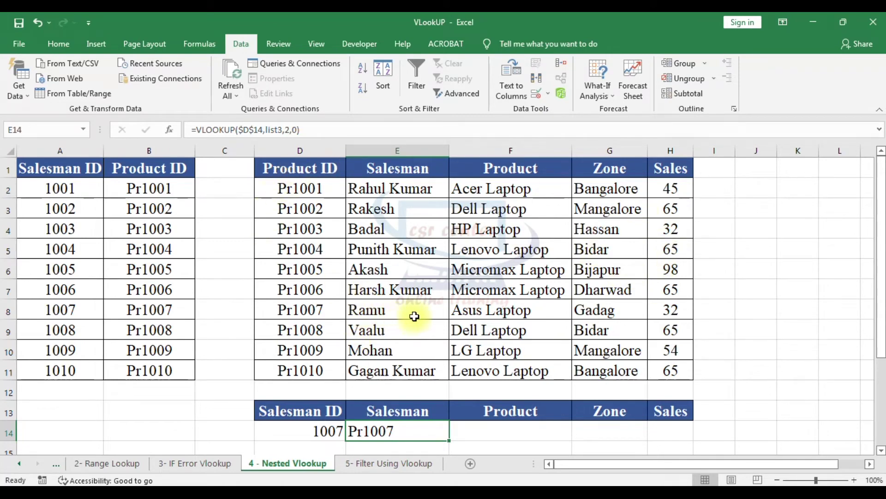
pyautogui.scroll(-1, 450, 379)
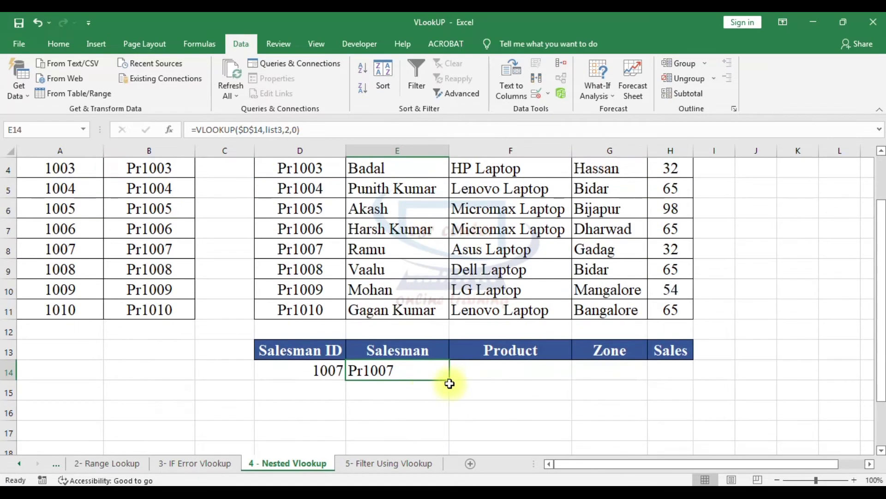
pyautogui.click(382, 413)
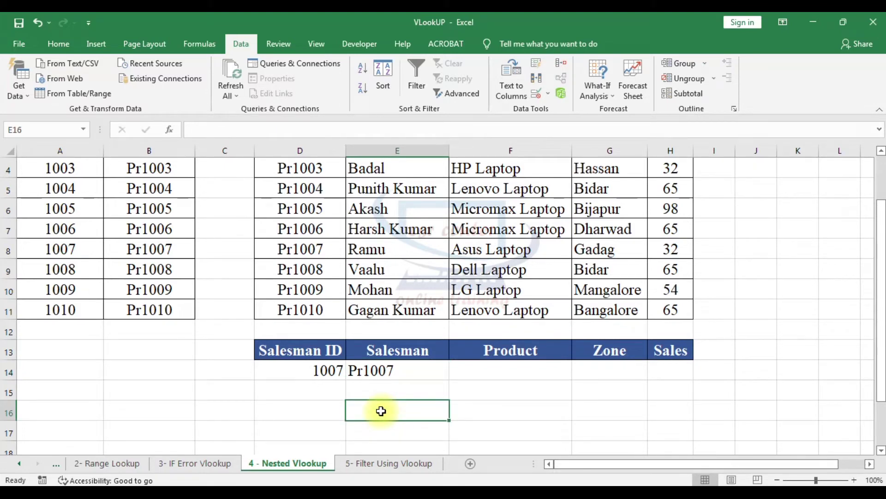
# - Enter =VLOOKUP(E14,list4,2,0) in E16 to get the salesman for Pr1007
pyautogui.write('=')
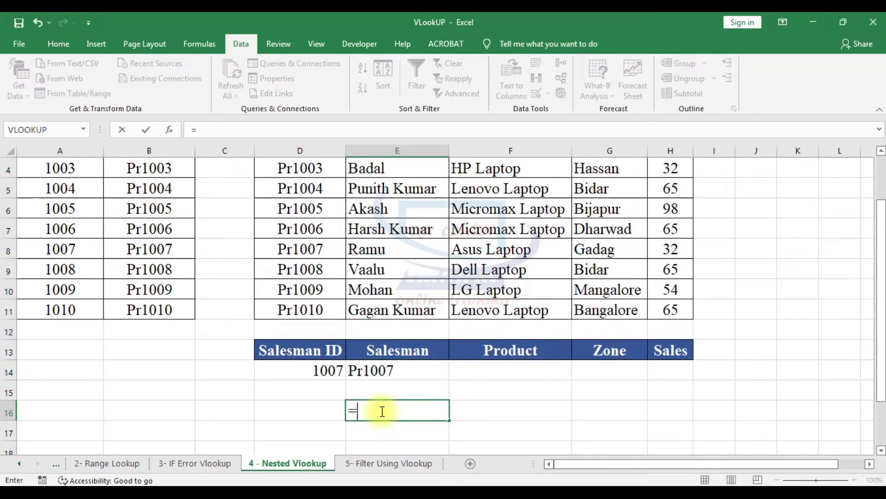
pyautogui.write('vl')
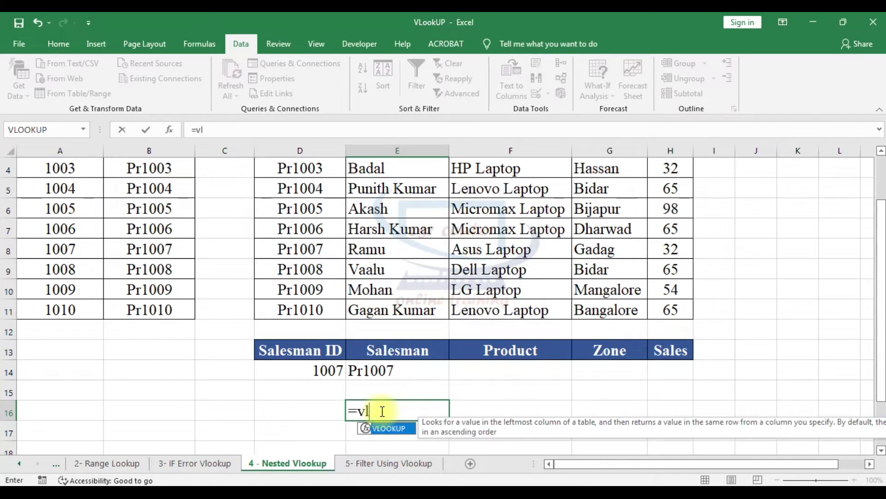
pyautogui.press('Tab')
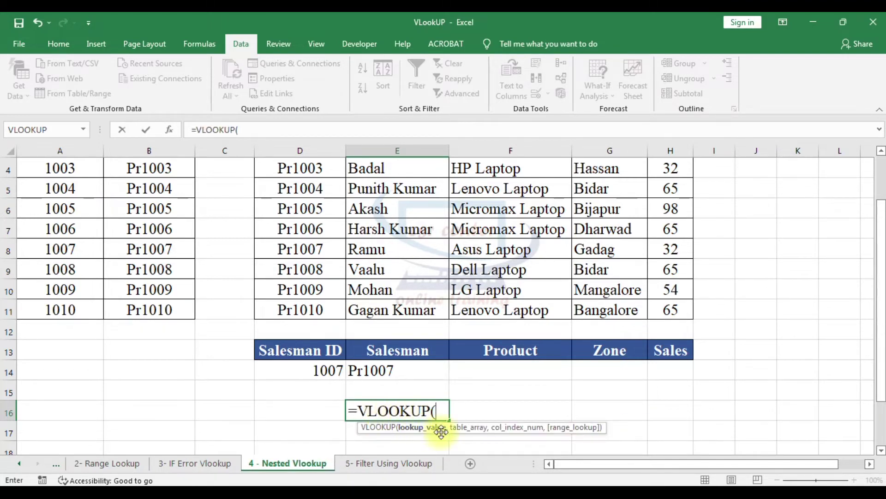
pyautogui.click(393, 370)
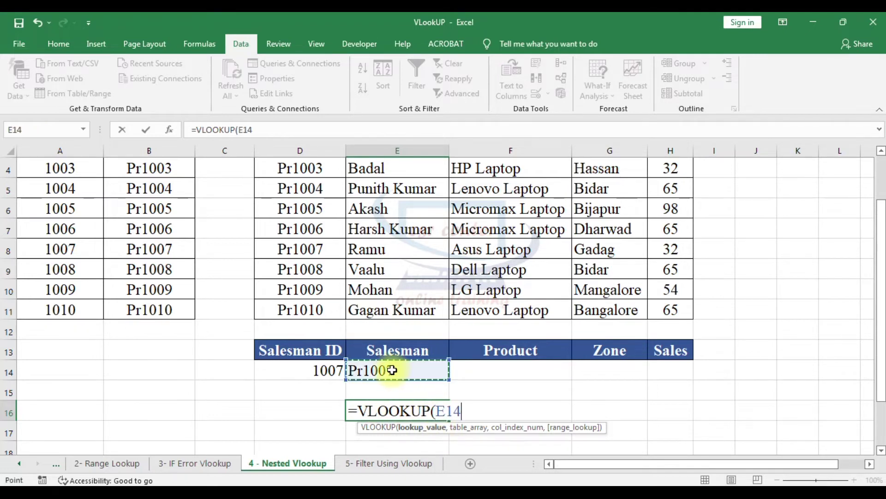
pyautogui.write(',')
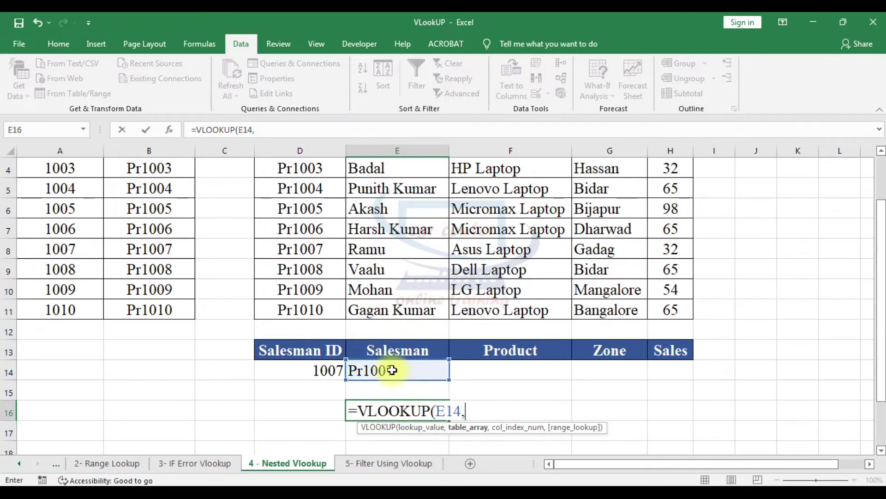
pyautogui.write('l')
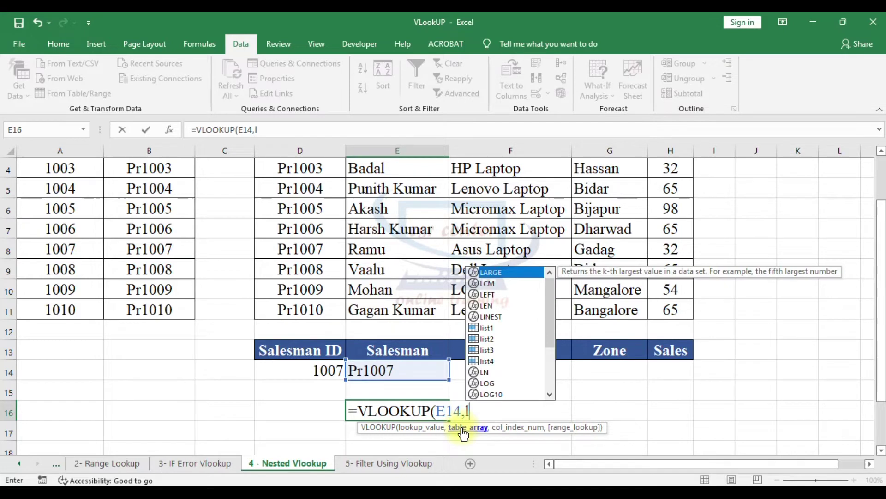
pyautogui.write('i')
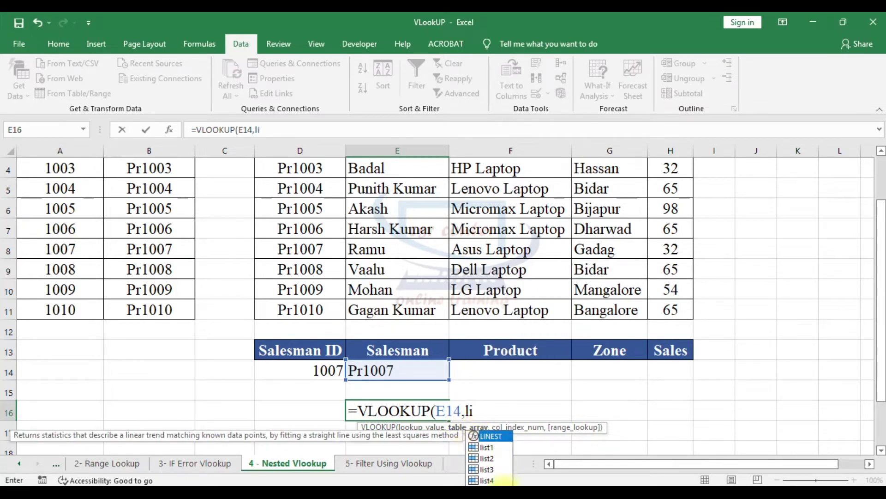
pyautogui.click(491, 481)
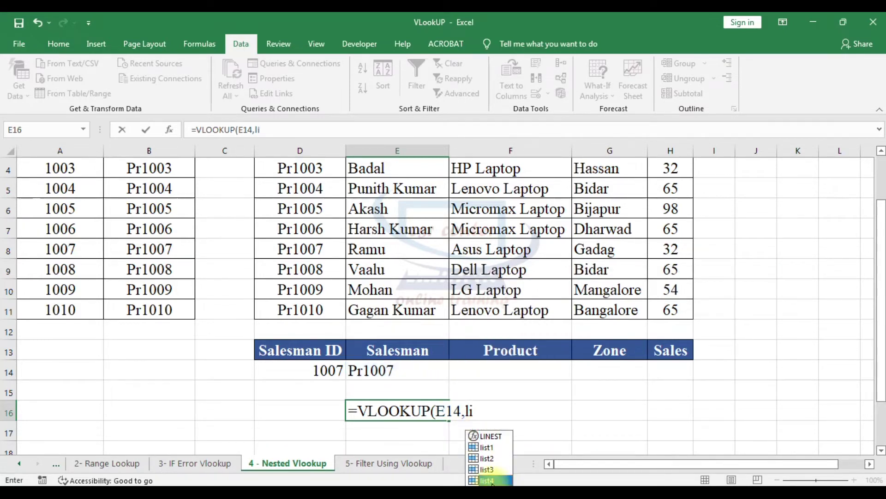
pyautogui.doubleClick(489, 481)
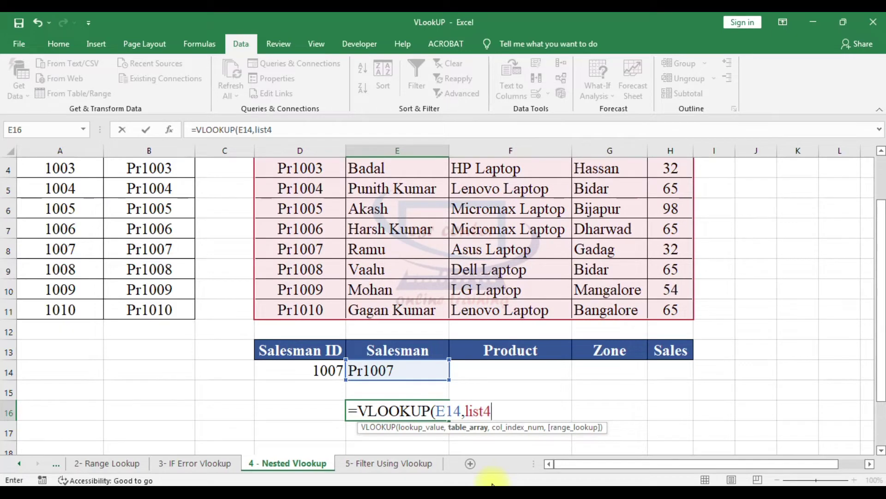
pyautogui.write(',')
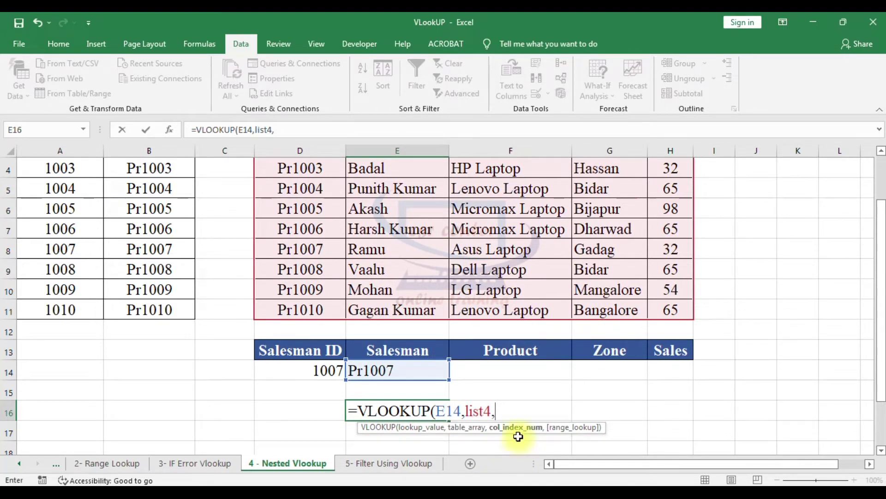
pyautogui.write('2')
pyautogui.scroll(1, 411, 291)
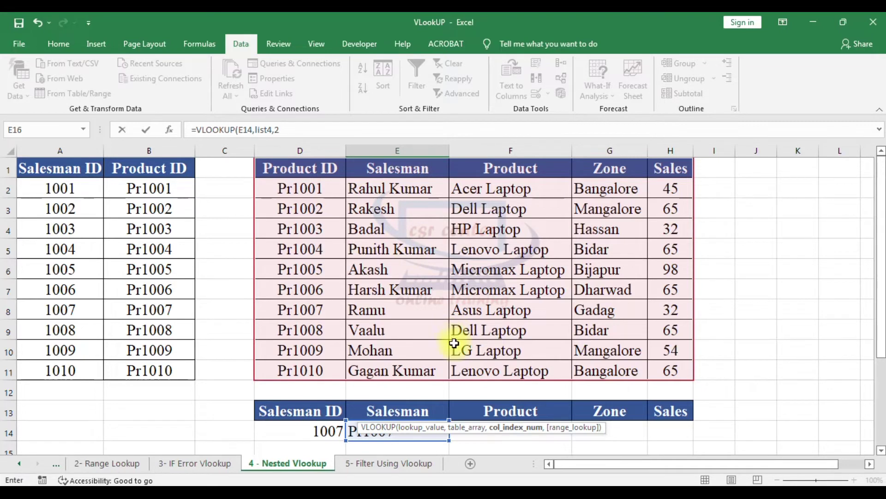
pyautogui.scroll(-1, 453, 340)
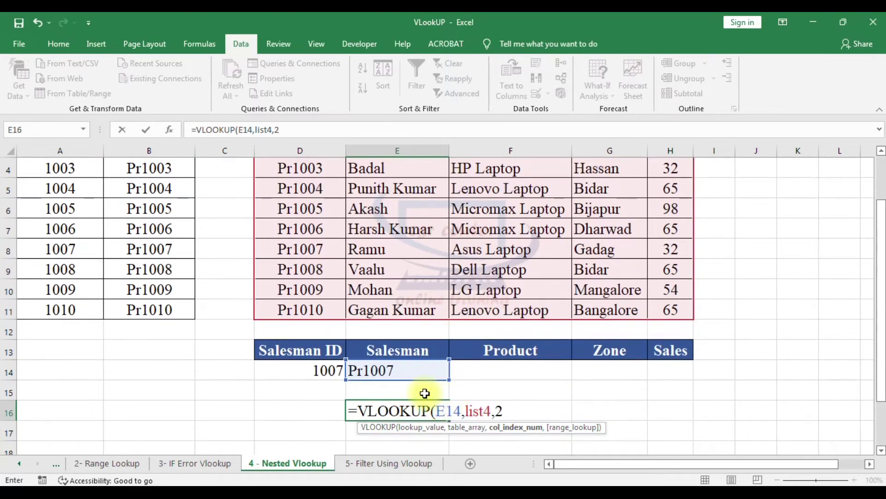
pyautogui.write(',')
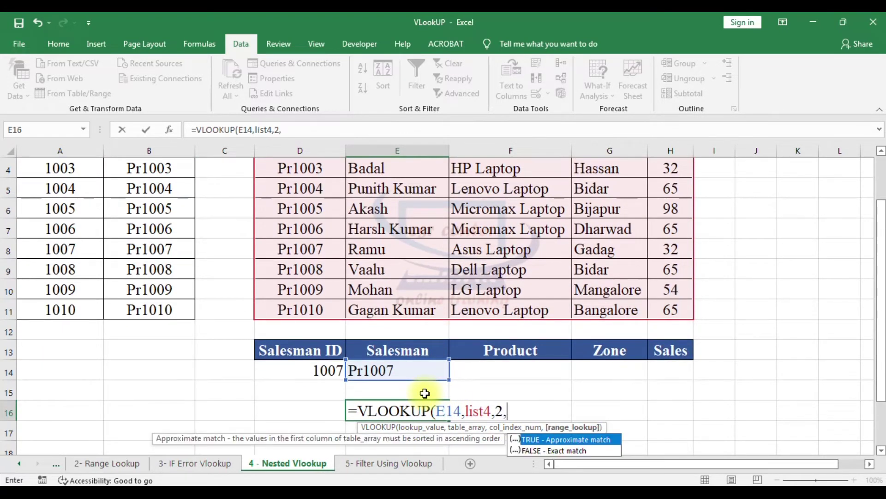
pyautogui.write('0')
pyautogui.write(')')
pyautogui.press('Return')
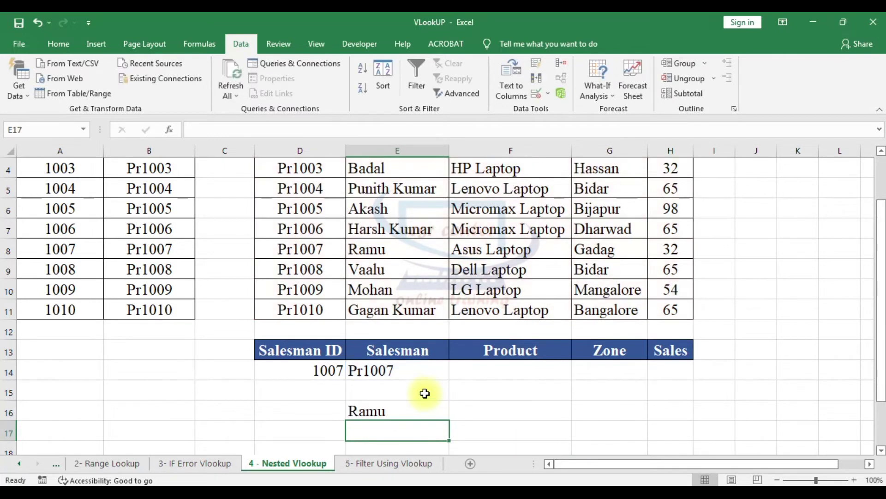
pyautogui.click(317, 372)
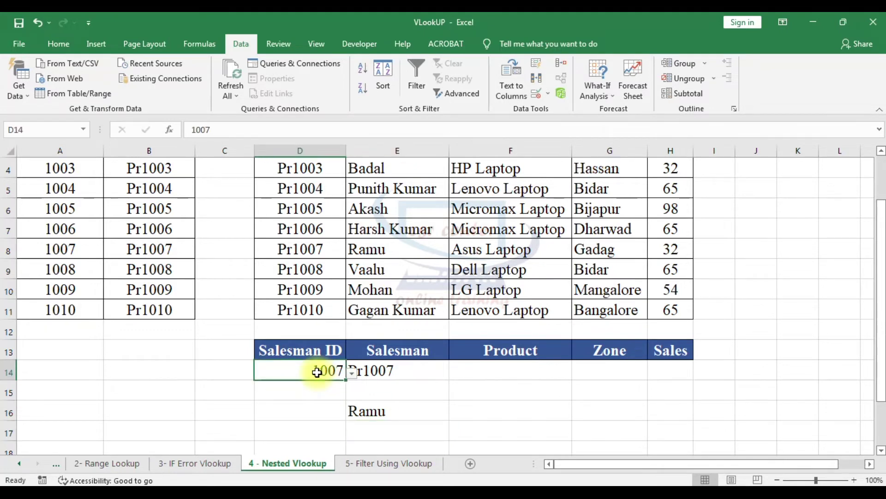
pyautogui.moveTo(287, 249); pyautogui.dragTo(378, 247)
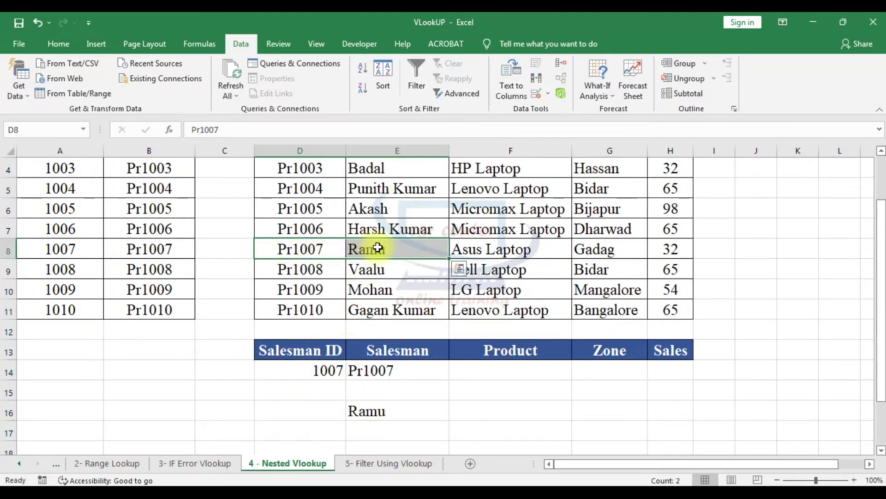
pyautogui.click(401, 369)
pyautogui.click(5, 253)
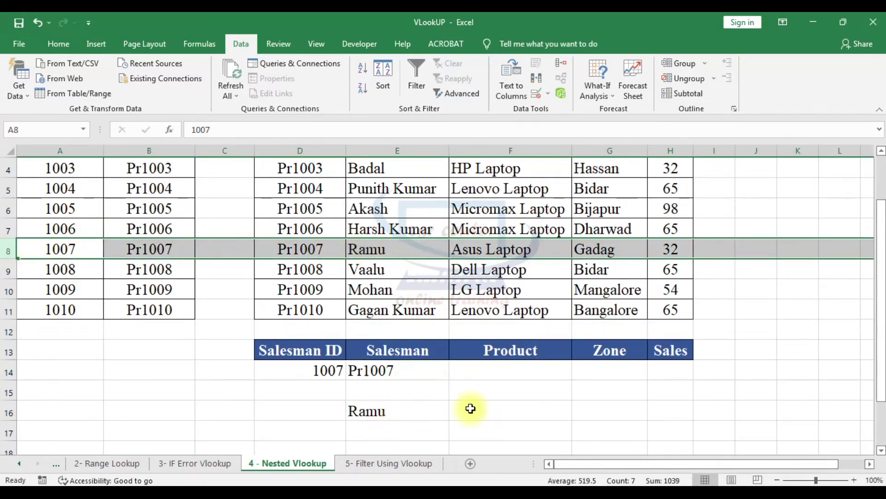
pyautogui.click(402, 412)
pyautogui.doubleClick(396, 414)
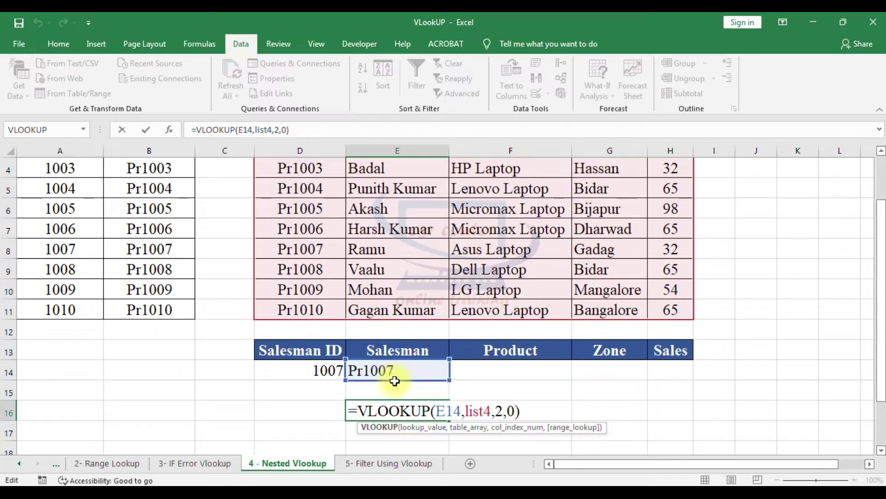
pyautogui.click(334, 390)
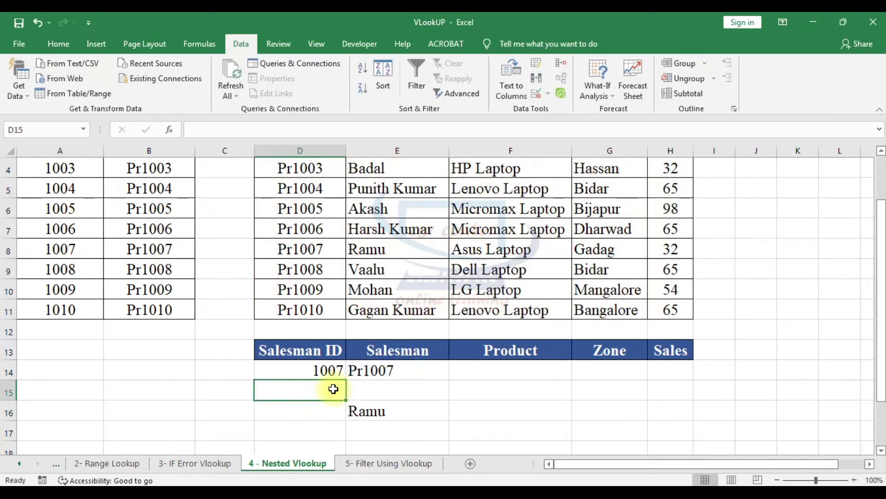
# - Copy the VLOOKUP($D$14,list3,2,0) expression out of E14's formula
pyautogui.click(399, 370)
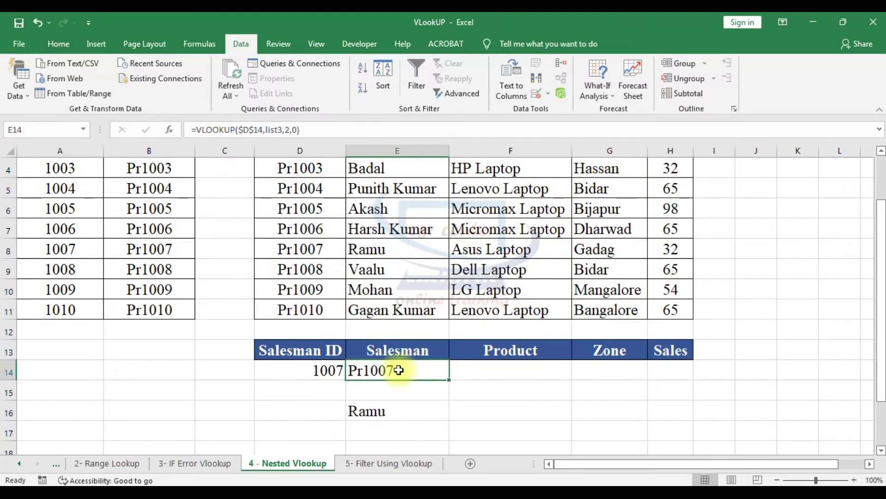
pyautogui.doubleClick(398, 370)
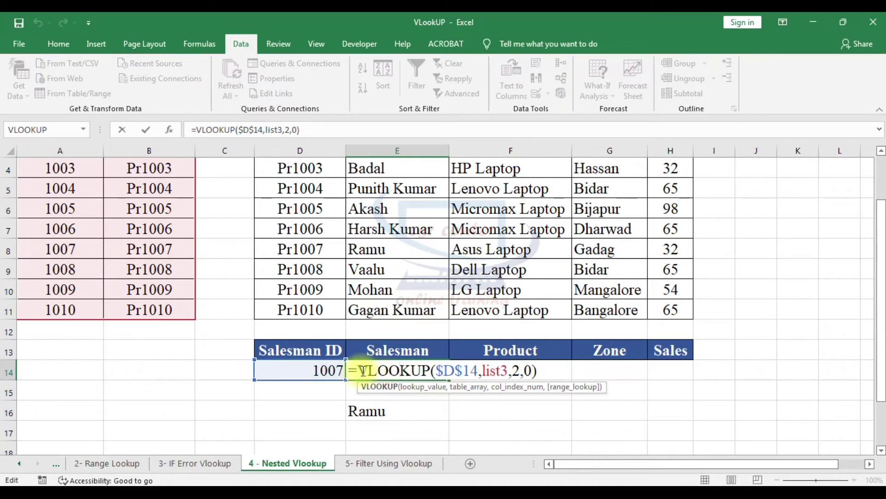
pyautogui.moveTo(364, 371); pyautogui.dragTo(537, 370)
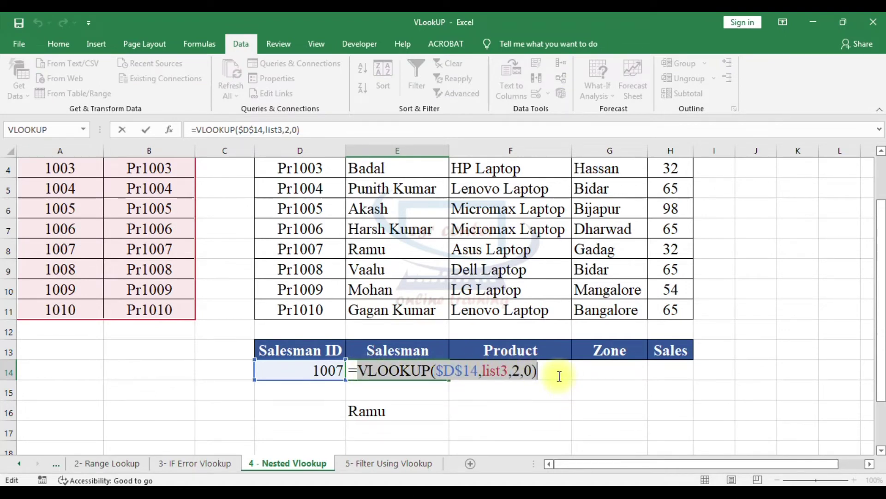
pyautogui.press('Escape')
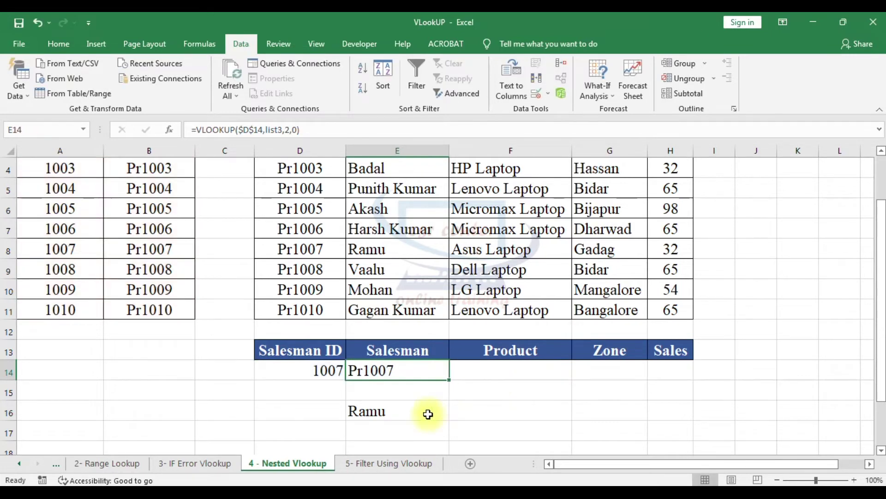
# - Paste it over the E14 reference in E16, giving =VLOOKUP(VLOOKUP($D$14,list3,2,0),list4,2,0)
pyautogui.click(382, 410)
pyautogui.doubleClick(381, 410)
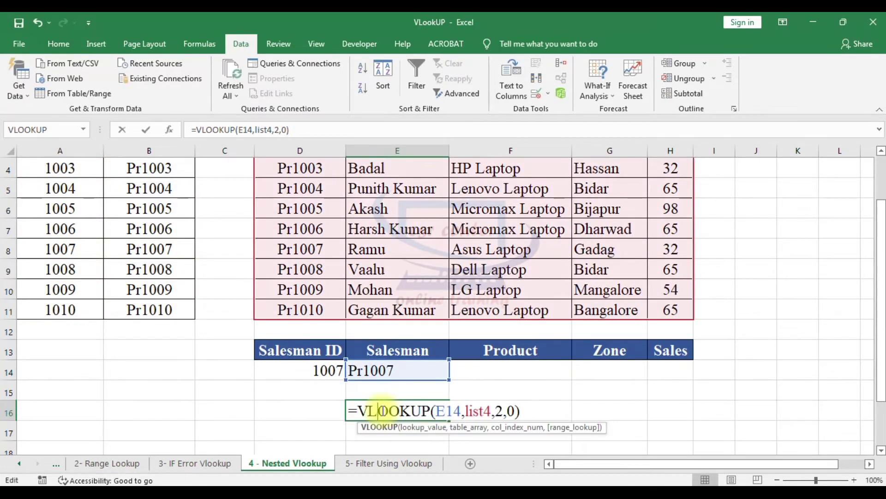
pyautogui.doubleClick(445, 411)
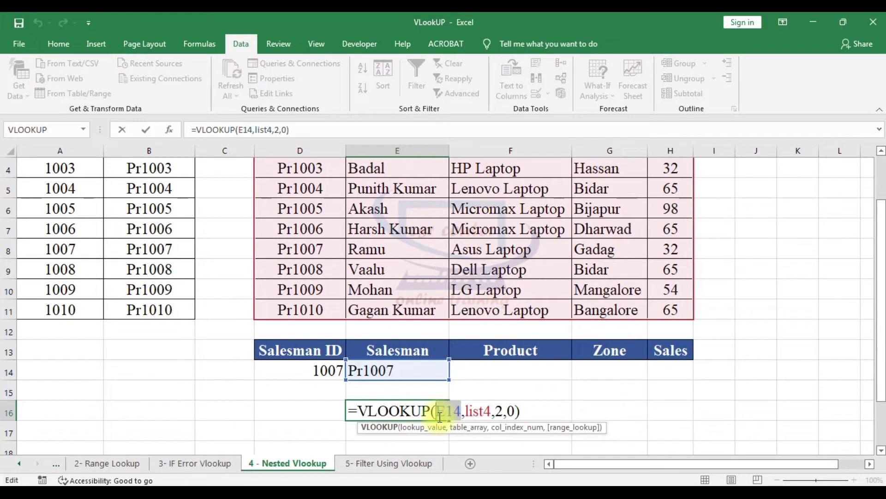
pyautogui.click(380, 383)
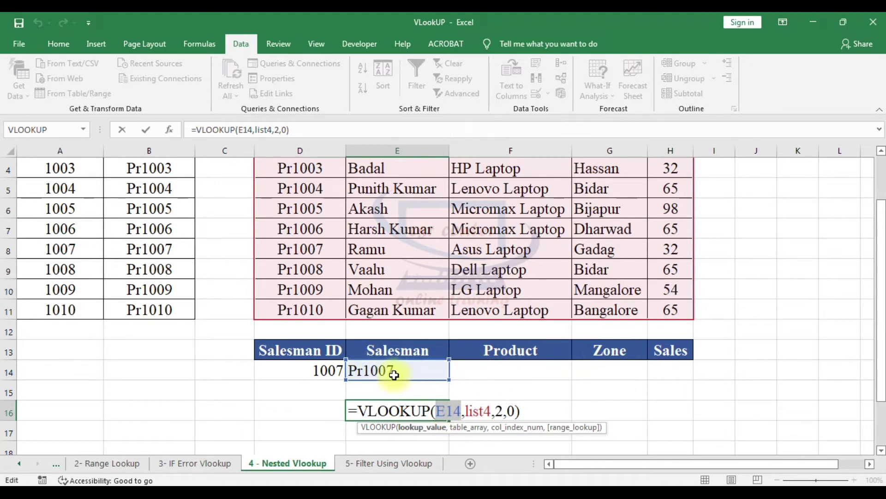
pyautogui.hotkey('ctrl', 'v')
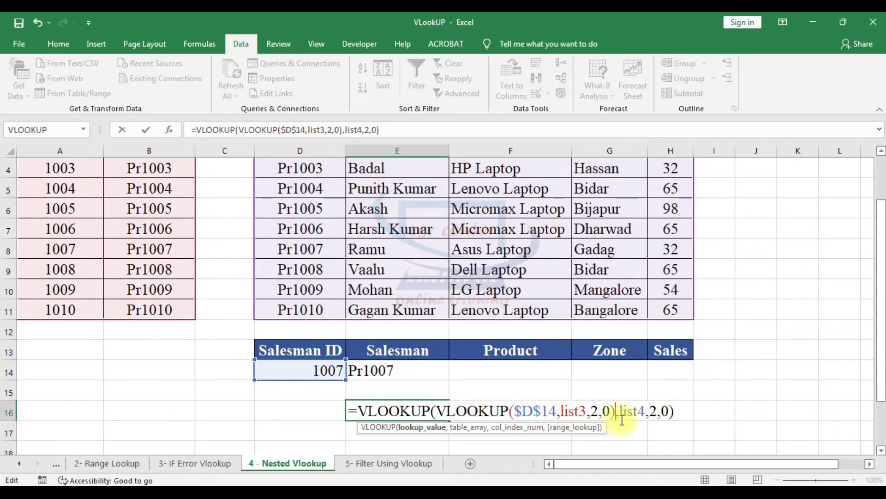
pyautogui.click(438, 411)
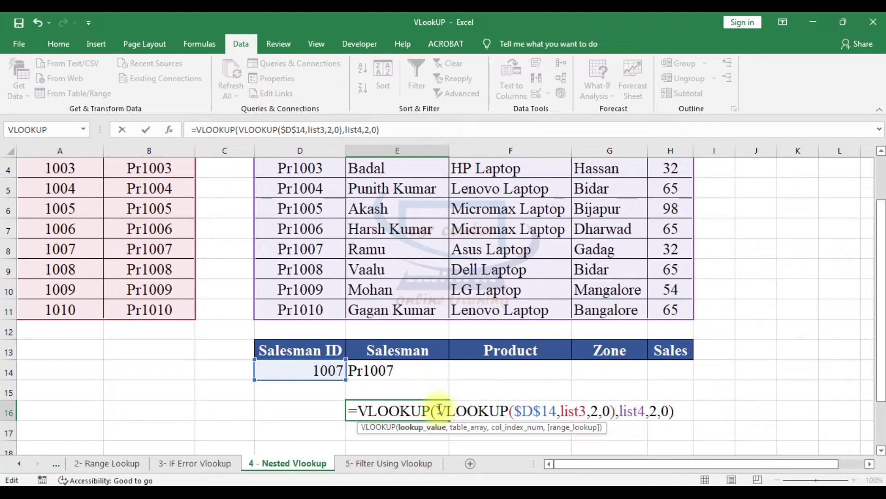
pyautogui.click(606, 419)
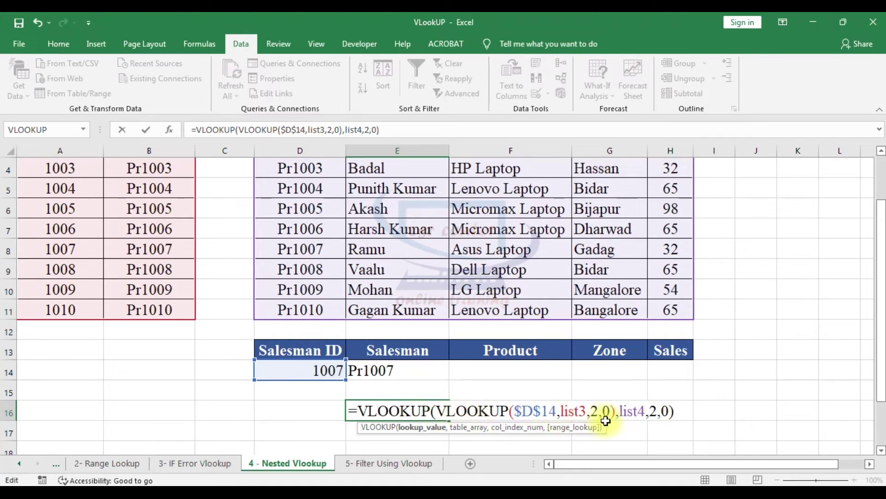
pyautogui.press('Return')
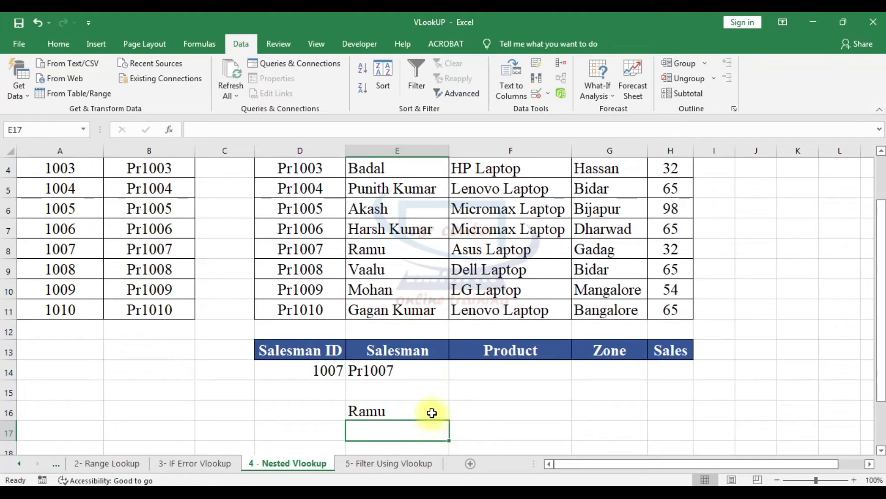
pyautogui.click(404, 371)
# - Clear E14 and move E16's nested VLOOKUP into E14, leaving E16 empty
pyautogui.press('Delete')
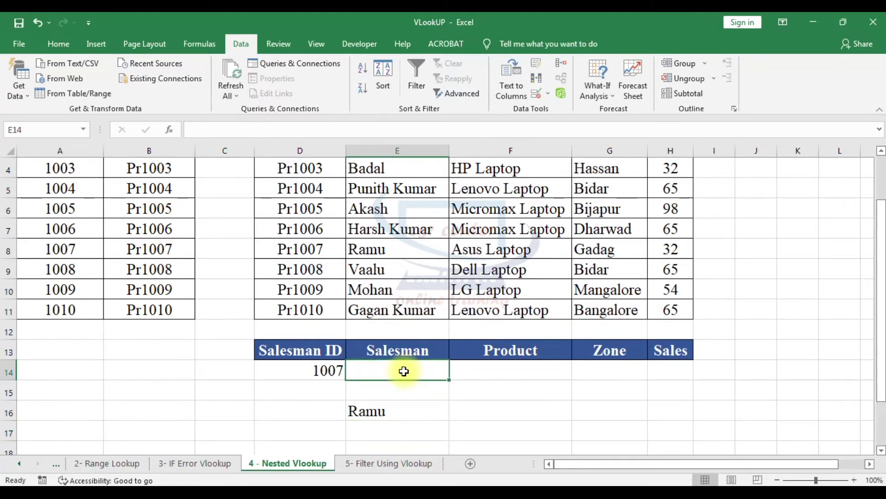
pyautogui.doubleClick(399, 409)
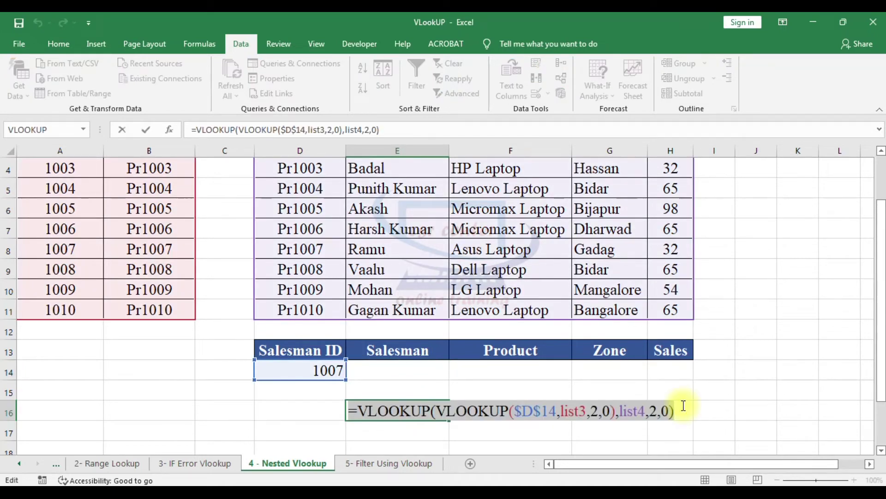
pyautogui.press('Escape')
pyautogui.click(372, 371)
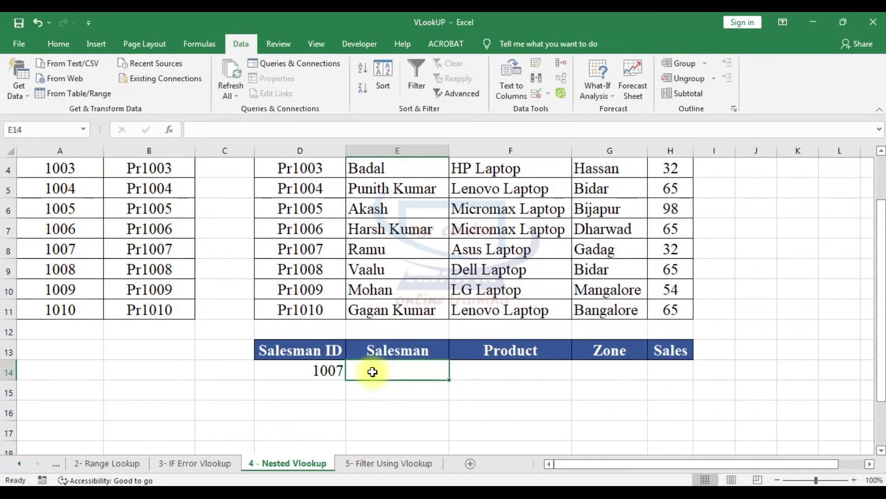
pyautogui.write('=VLOOKUP(VLOOKUP($D$14,list3,2,0),list4,2,0)')
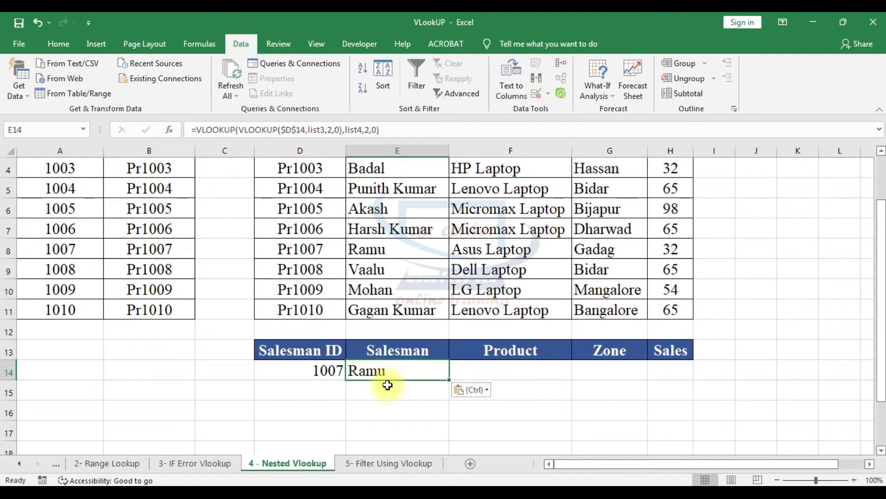
pyautogui.click(412, 411)
pyautogui.click(401, 369)
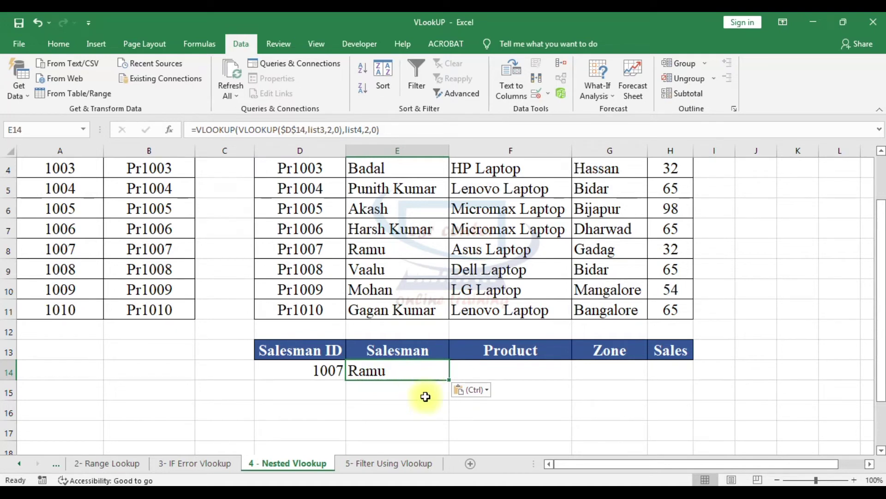
pyautogui.moveTo(450, 379); pyautogui.dragTo(717, 382)
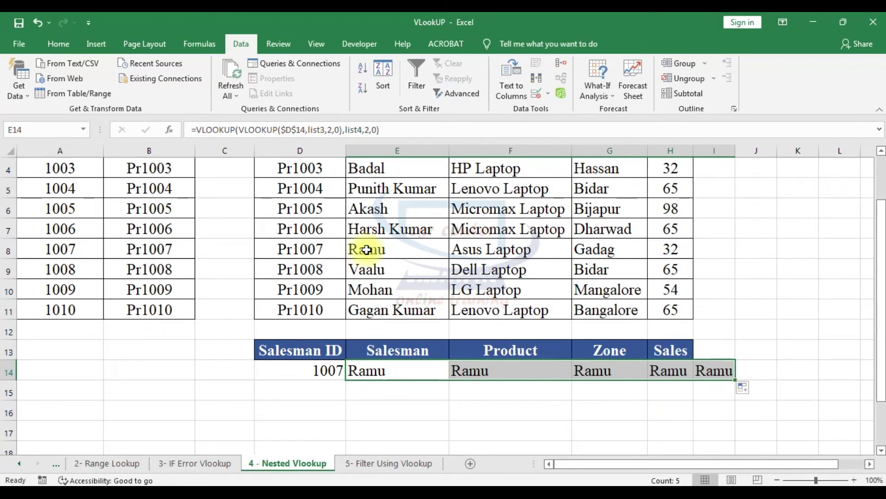
pyautogui.scroll(1, 548, 323)
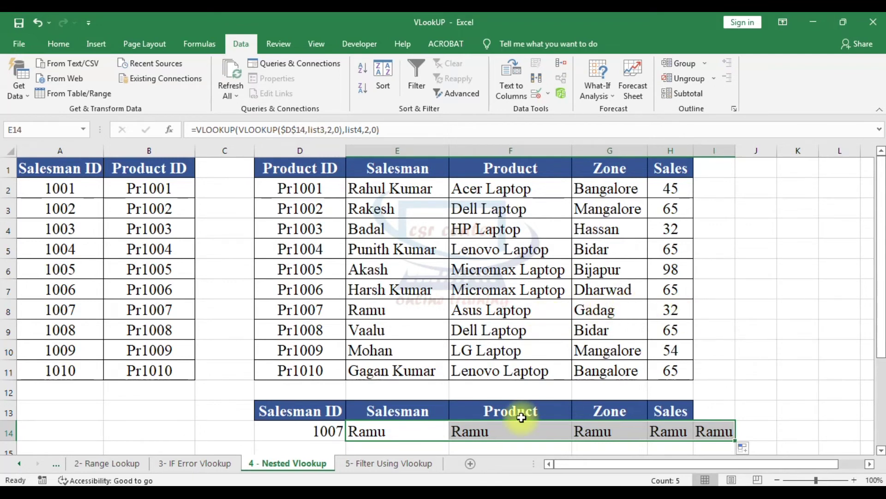
pyautogui.click(524, 435)
pyautogui.moveTo(485, 434); pyautogui.dragTo(713, 425)
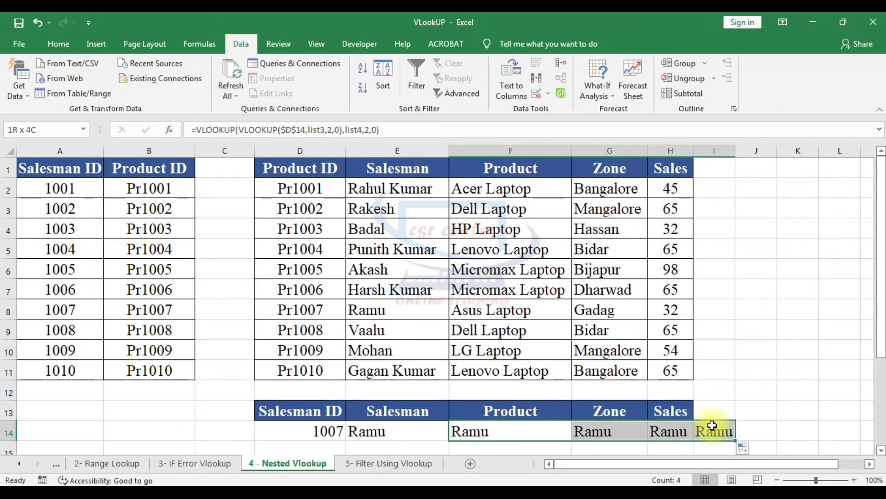
pyautogui.press('Delete')
pyautogui.click(425, 431)
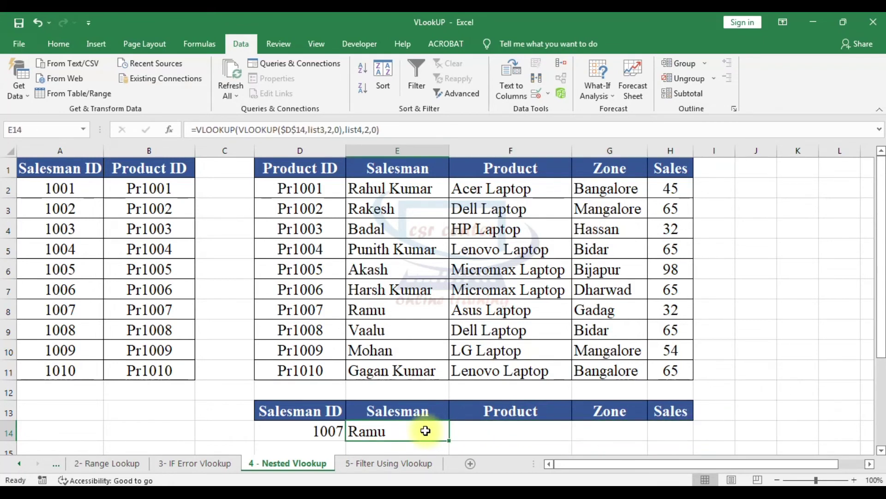
# - Edit E14's formula and select the outer column number 2 after list4
pyautogui.doubleClick(426, 431)
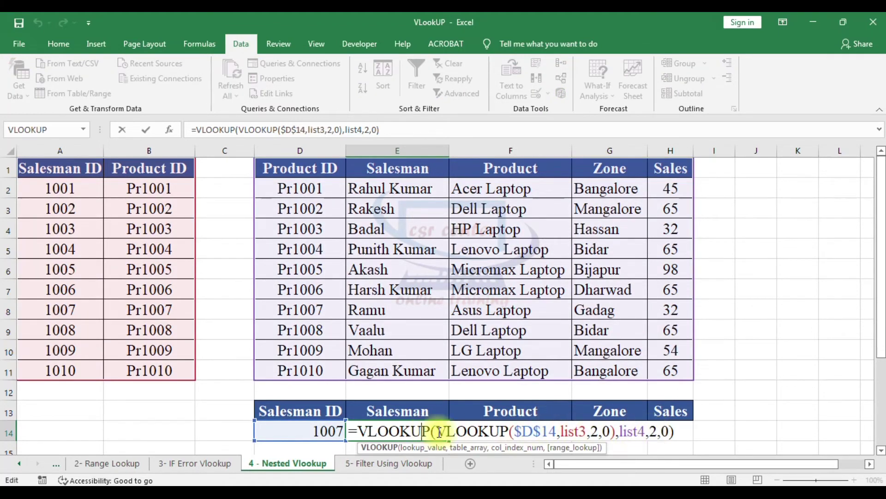
pyautogui.moveTo(431, 431); pyautogui.dragTo(617, 431)
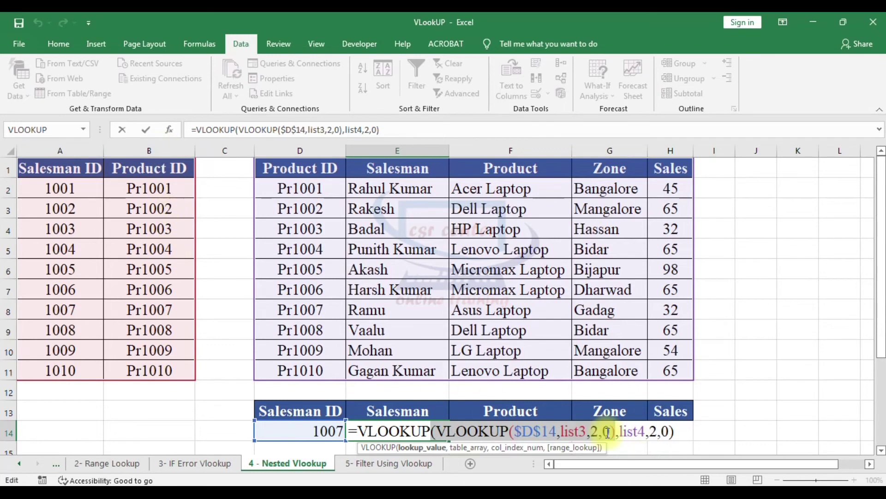
pyautogui.click(634, 431)
pyautogui.click(654, 432)
pyautogui.doubleClick(654, 432)
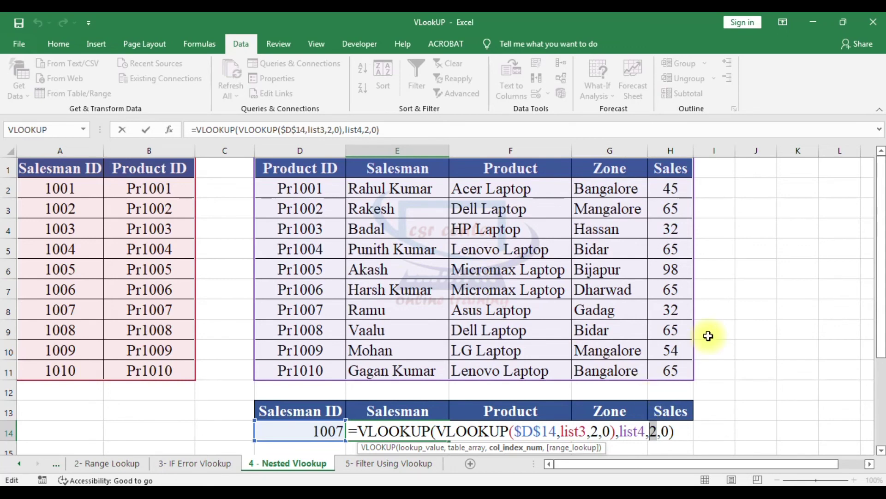
# - Replace the outer column number with COLUMN()-3; E14 still returns Ramu
pyautogui.write('co')
pyautogui.press('Tab')
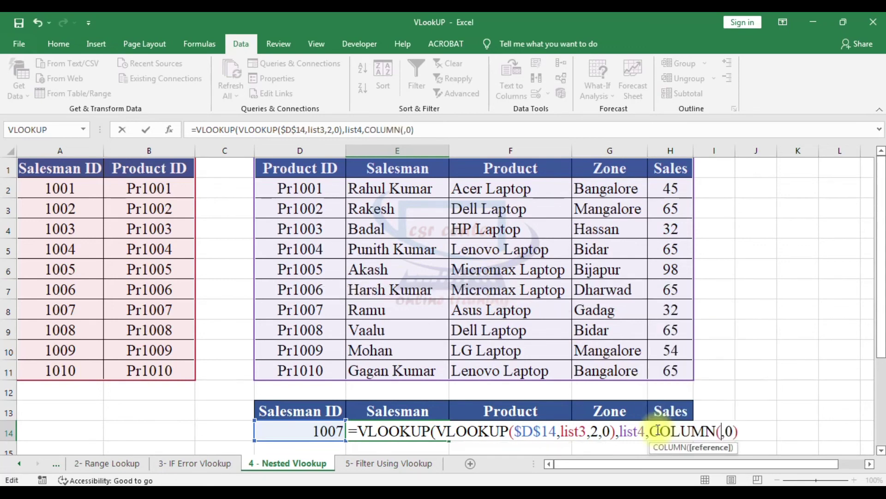
pyautogui.scroll(-1, 658, 430)
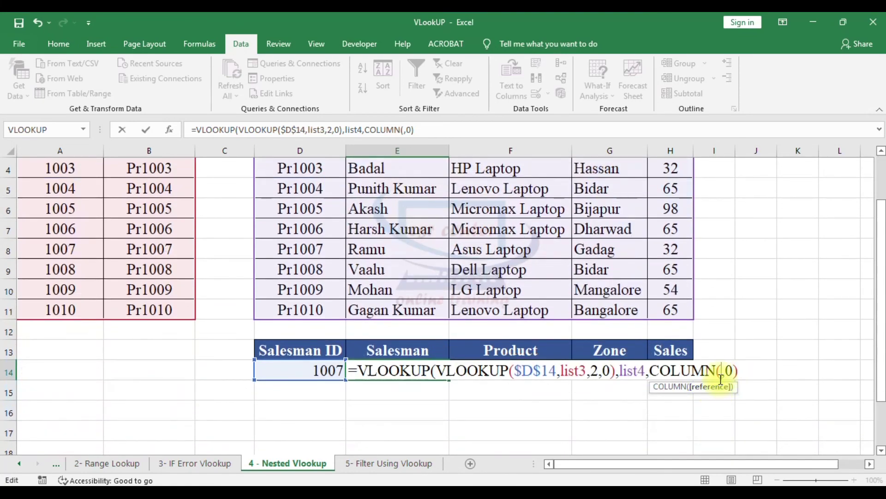
pyautogui.write(')')
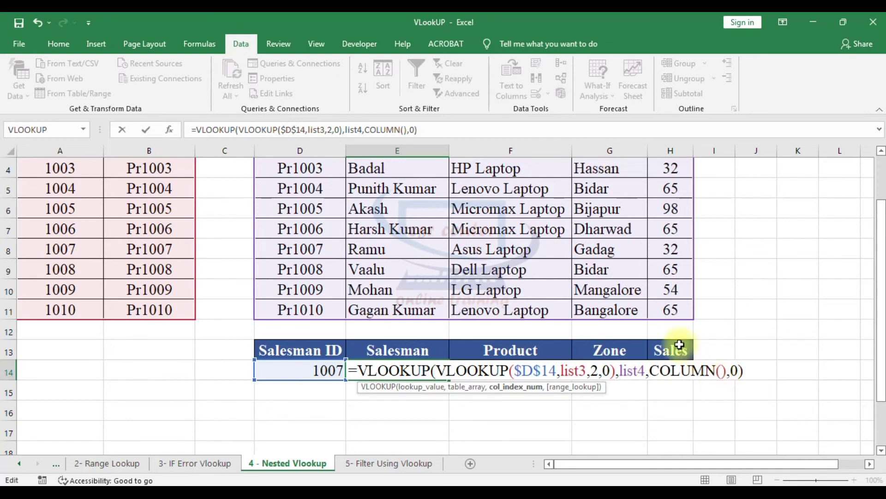
pyautogui.scroll(1, 678, 344)
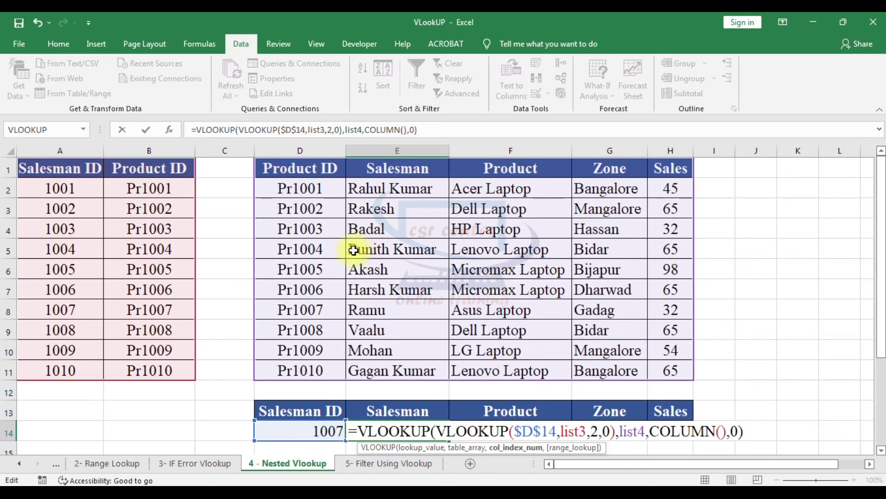
pyautogui.write('-3')
pyautogui.press('Return')
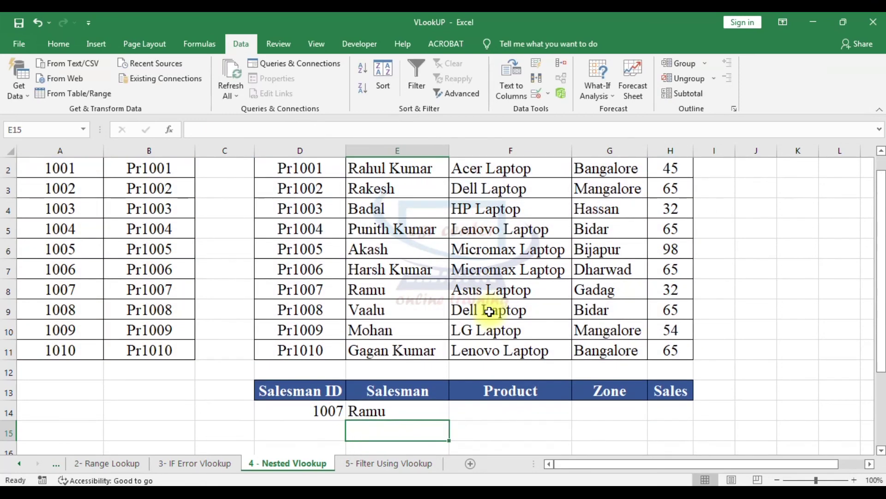
# - Fill the E14 formula right to H14, returning Asus Laptop, Gadag and 32 for ID 1007
pyautogui.click(410, 411)
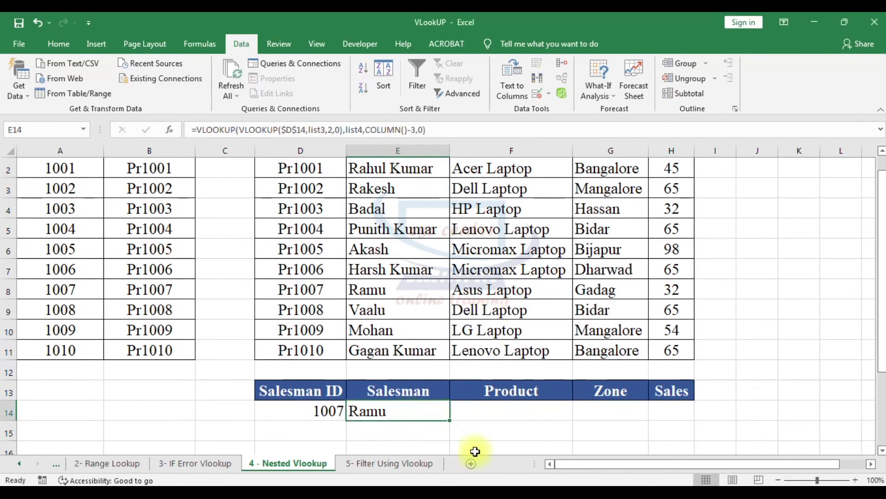
pyautogui.moveTo(451, 420); pyautogui.dragTo(690, 416)
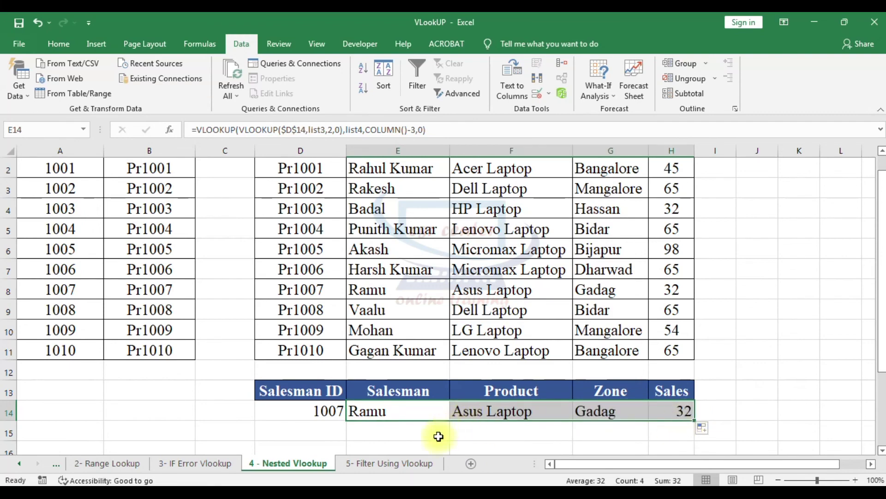
pyautogui.scroll(1, 437, 432)
pyautogui.scroll(-1, 363, 433)
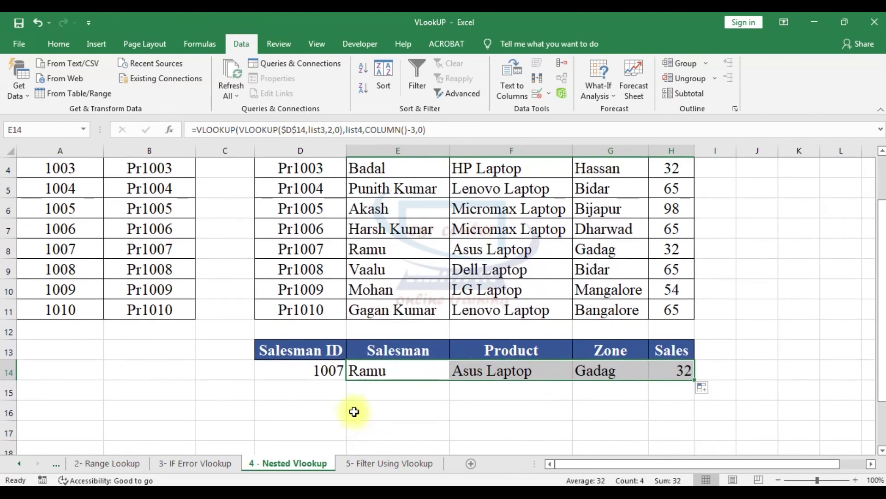
pyautogui.scroll(1, 353, 410)
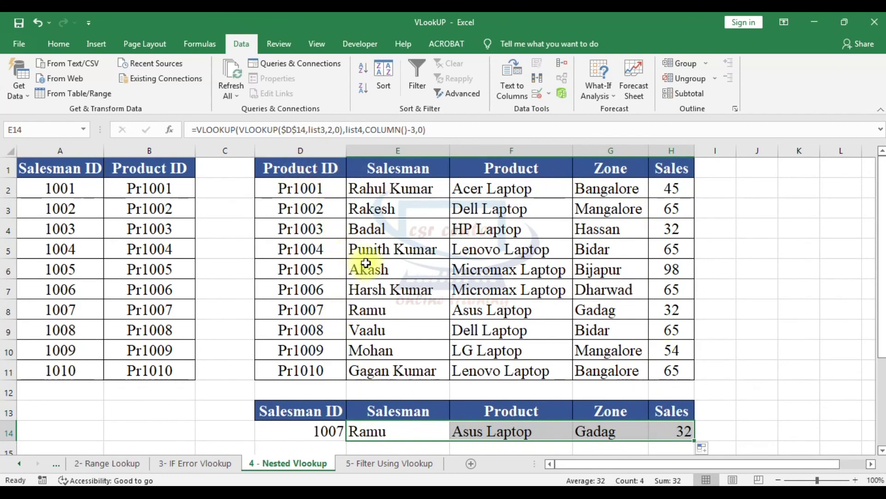
pyautogui.scroll(-1, 363, 259)
pyautogui.click(334, 371)
# - Pick ID 1009 in D14 and check row 14's Mohan, LG Laptop, Mangalore, 54 against row 10
pyautogui.click(352, 372)
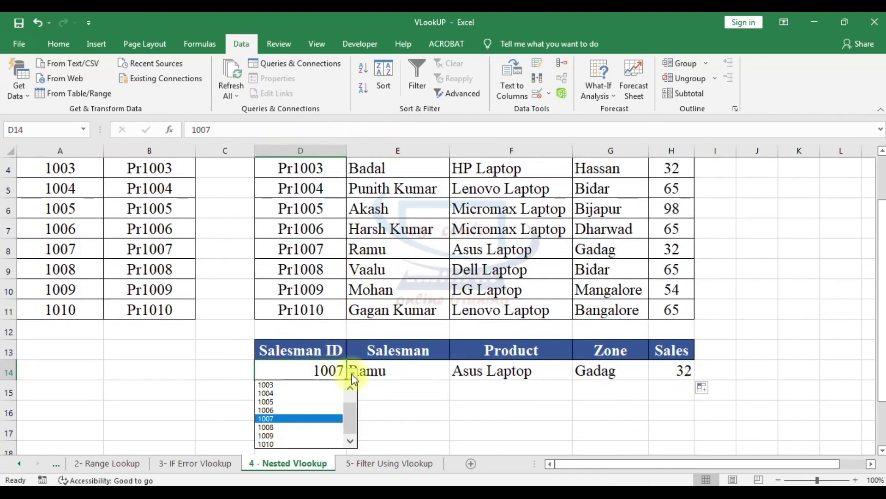
pyautogui.click(270, 436)
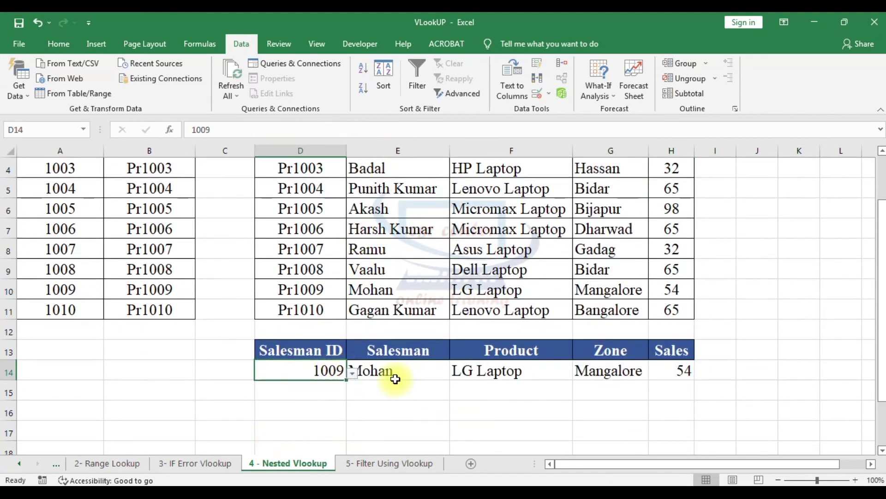
pyautogui.click(533, 428)
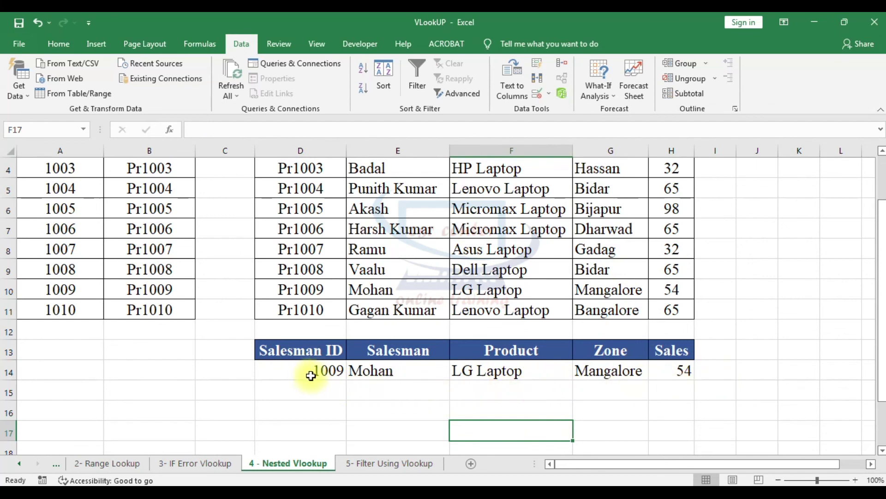
pyautogui.click(9, 291)
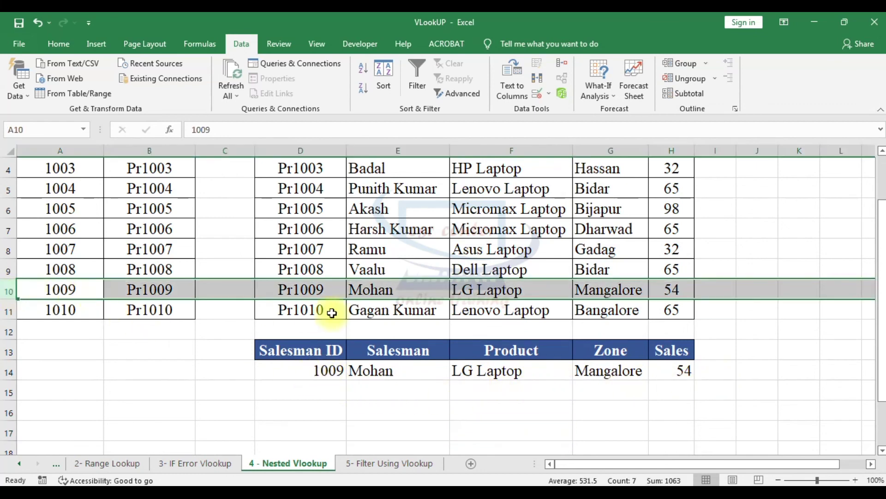